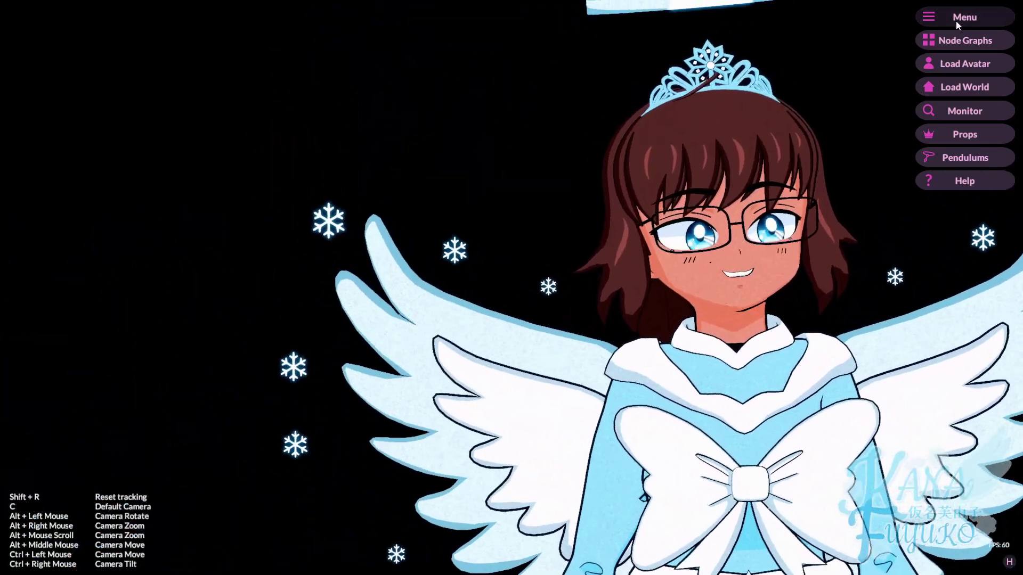
Open the miscellaneous settings and set the avatar's position gizmo mode to Move
left_click(863, 18)
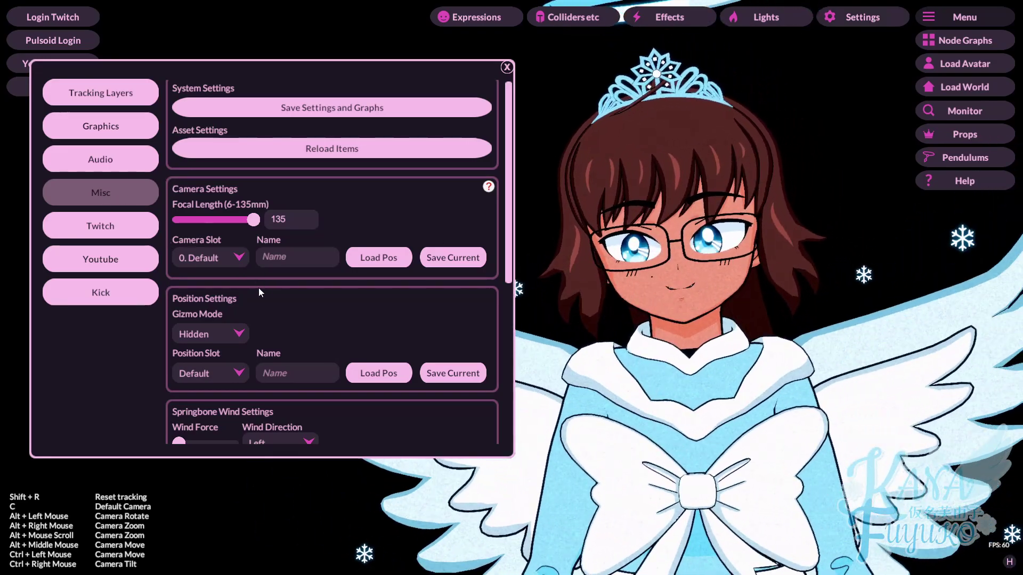
scroll(282, 221, "down", 3)
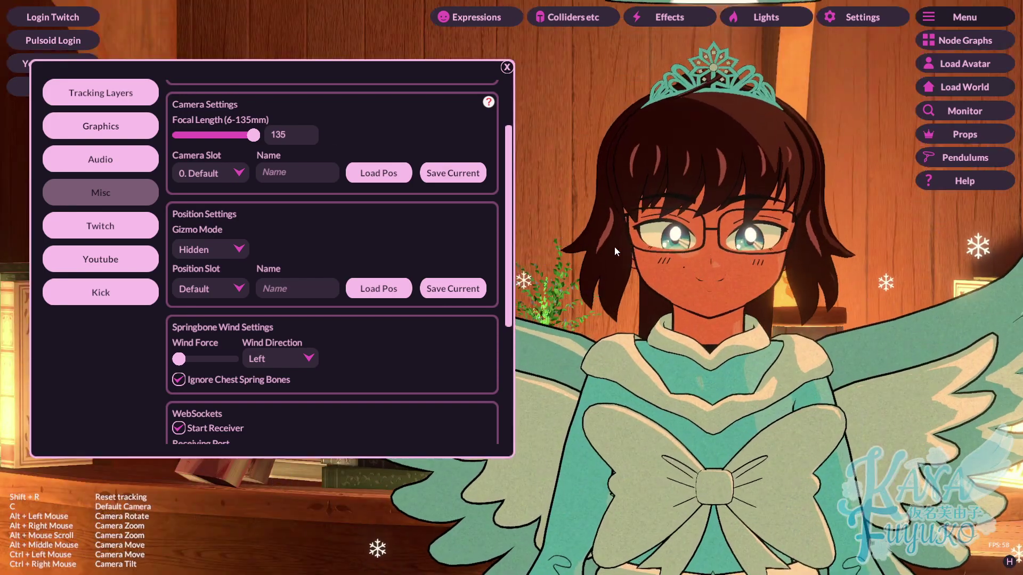
left_click_drag(614, 248, 715, 251, "alt")
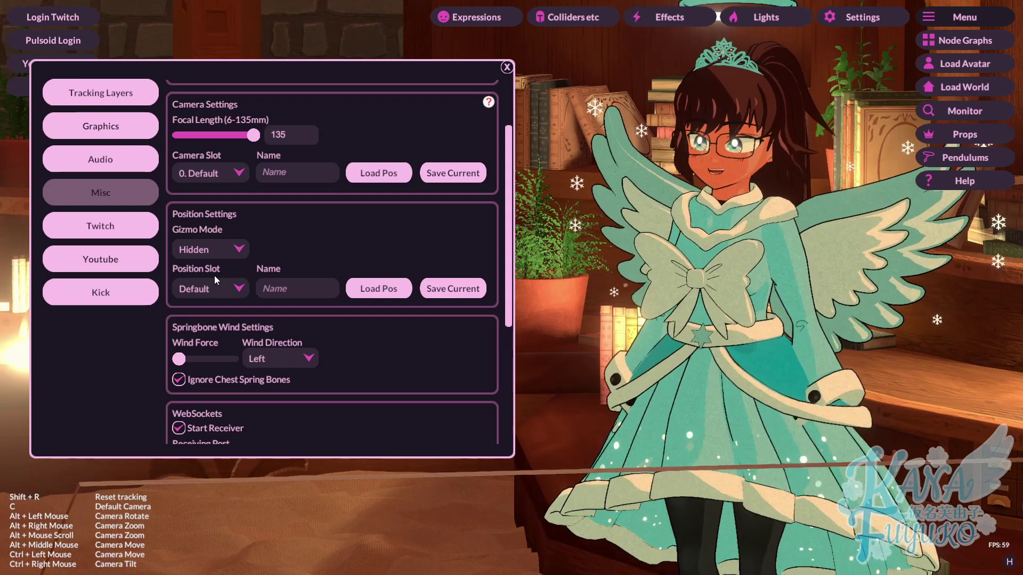
left_click(219, 247)
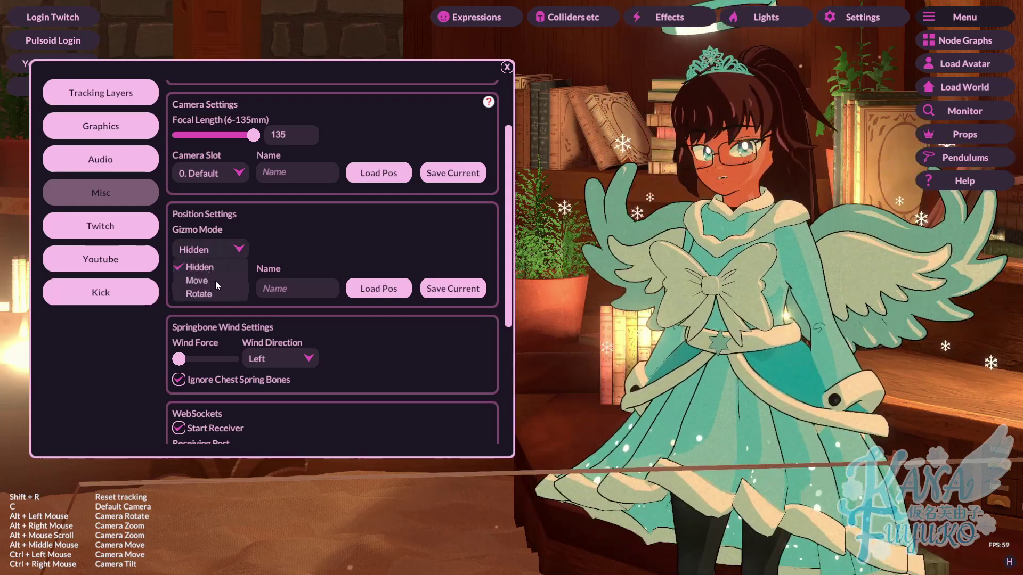
left_click(212, 278)
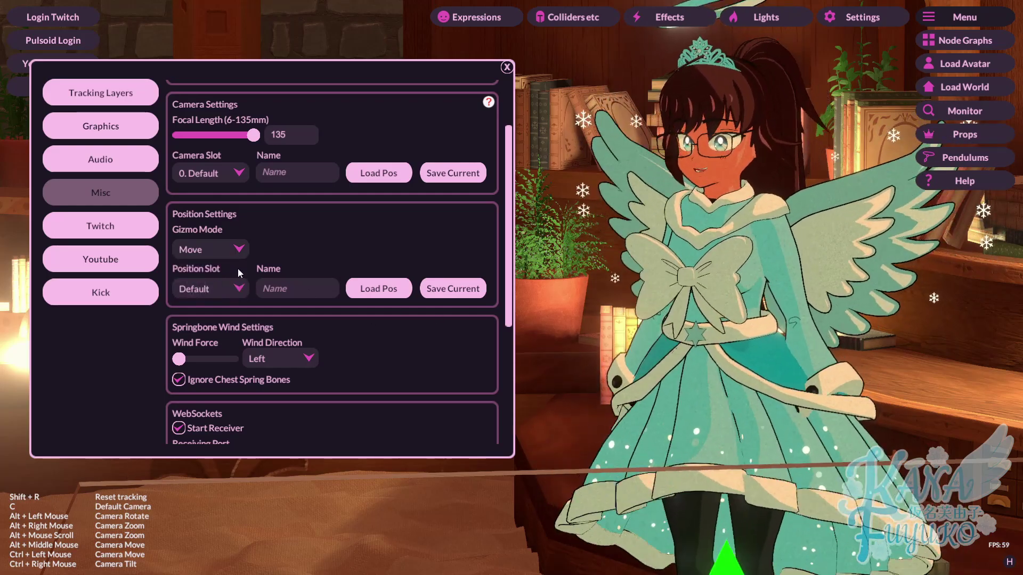
Try the Rotate gizmo mode and return the position gizmo to Move
left_click(222, 247)
left_click(212, 292)
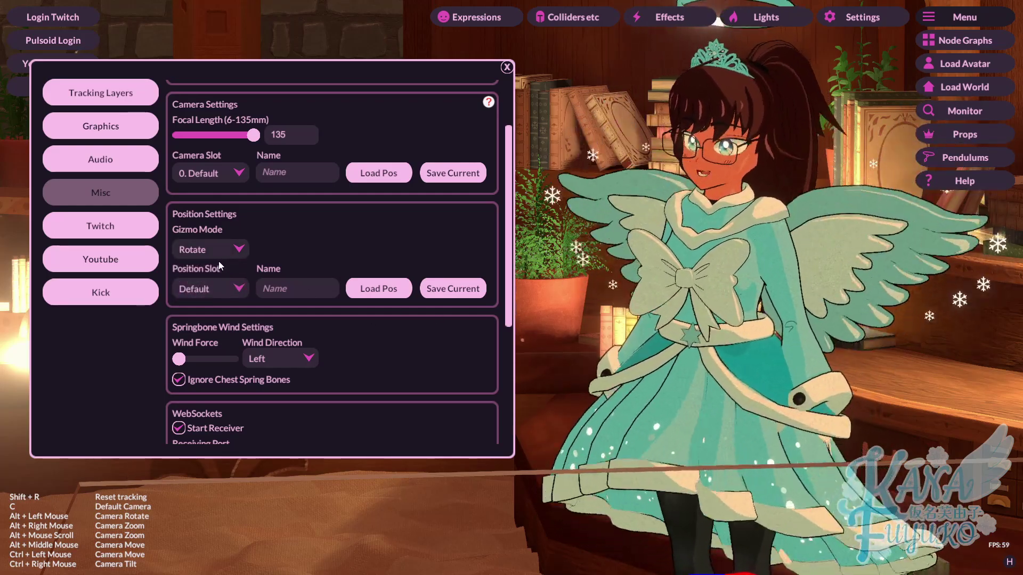
left_click(219, 259)
left_click(212, 282)
Examine the avatar's move gizmo in the scene and the available position slots
middle_click_drag(675, 270, 698, 225, "alt")
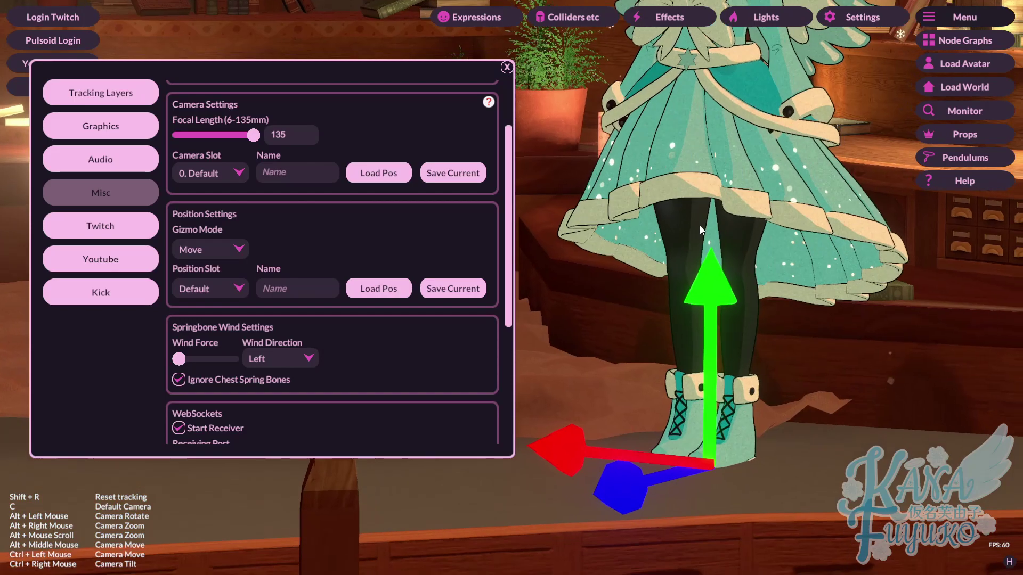
scroll(699, 225, "down", 5, "alt")
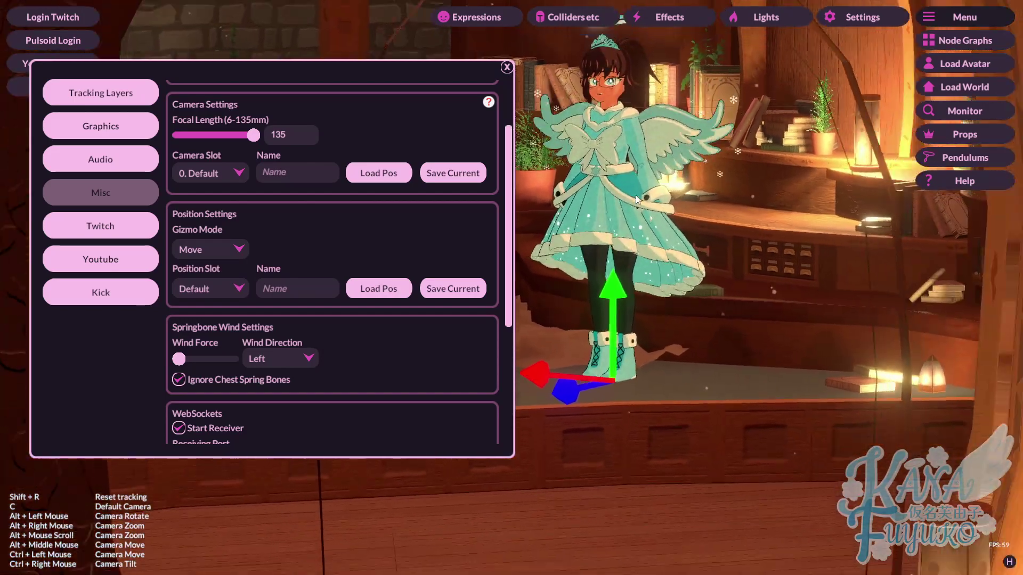
left_click_drag(636, 199, 701, 240, "alt")
left_click(228, 289)
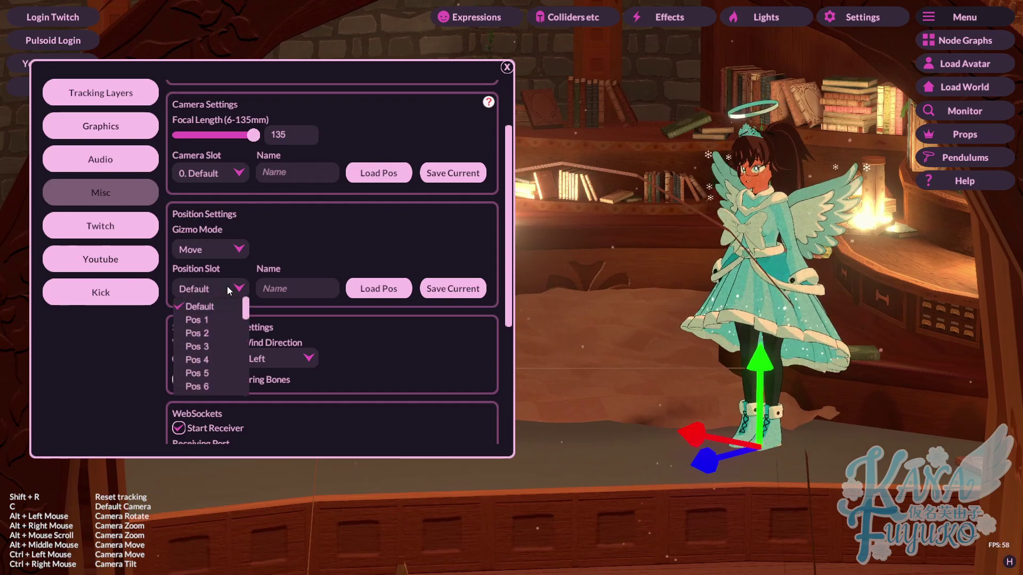
left_click(228, 289)
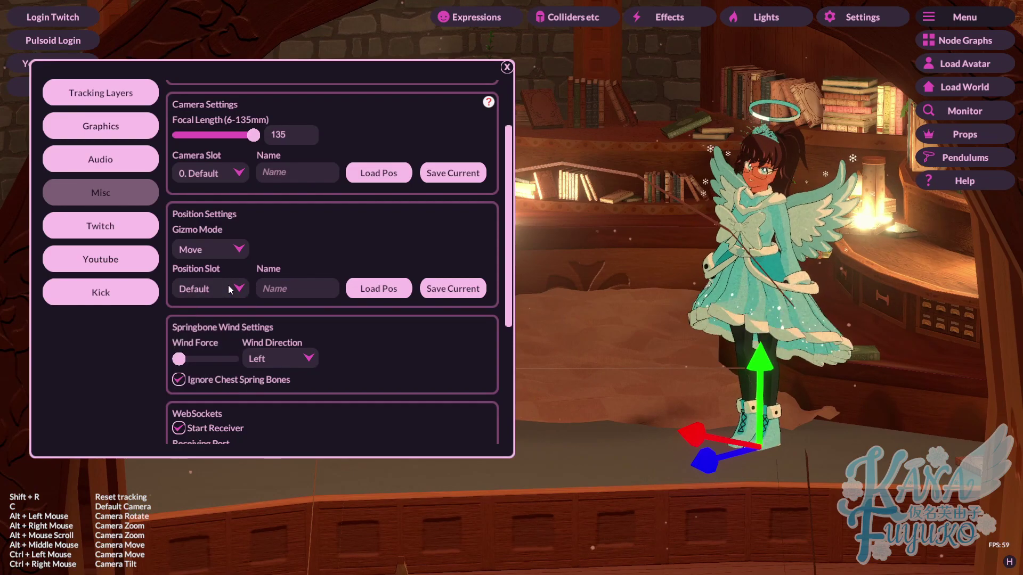
left_click(228, 288)
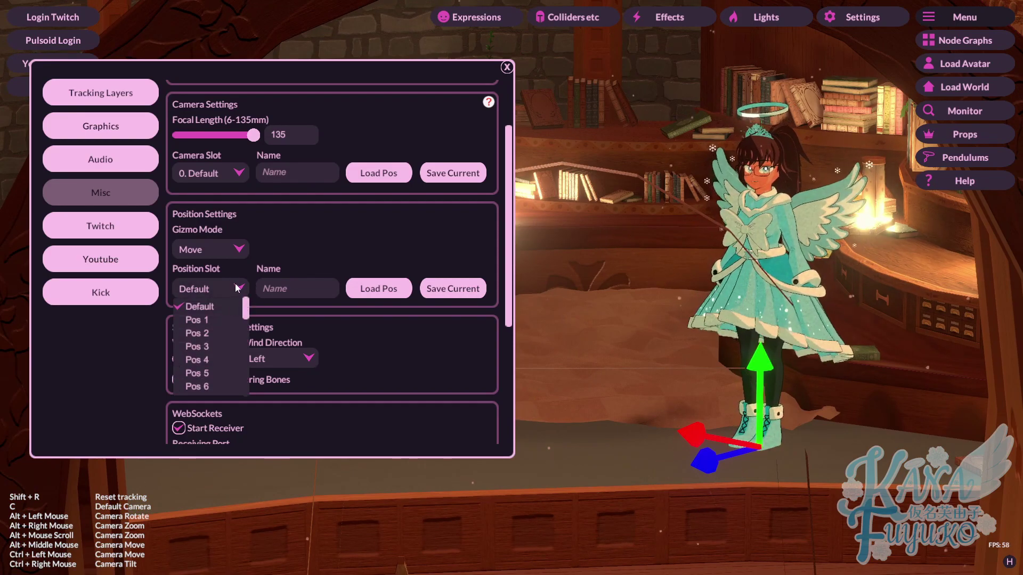
left_click(229, 286)
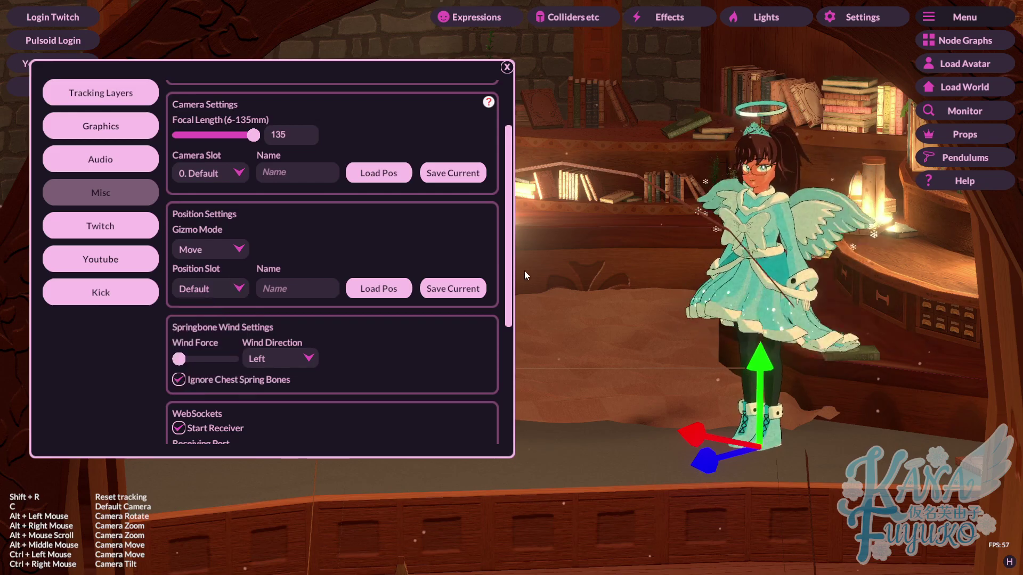
left_click_drag(674, 241, 692, 240, "alt")
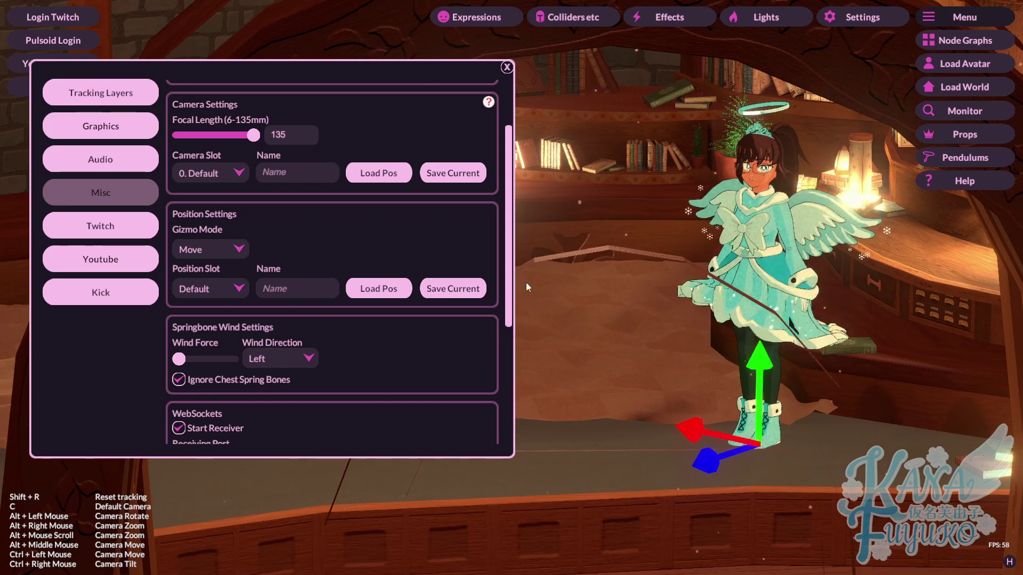
Select position slot Pos 1 and enter Random Pose as its name
left_click(210, 294)
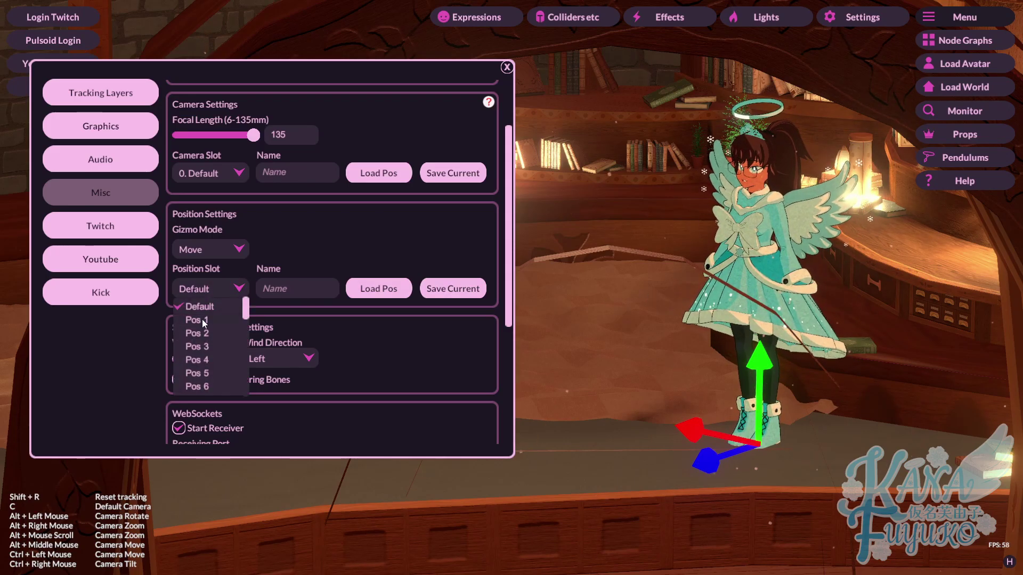
left_click(202, 321)
left_click(283, 294)
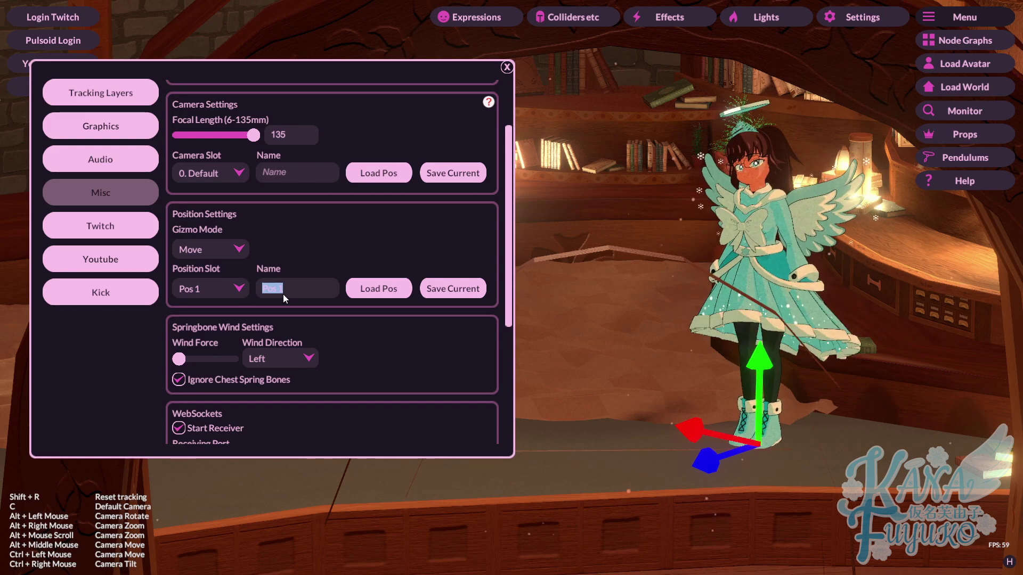
type("Random Pose")
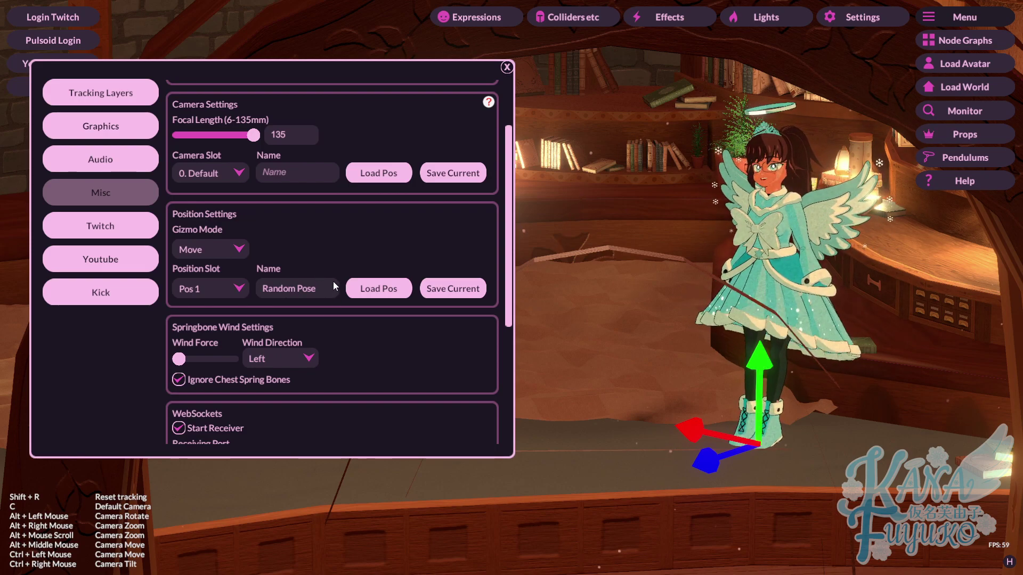
Move the avatar to another spot in the room and rotate it about its vertical axis to face the camera
left_click_drag(695, 429, 787, 391)
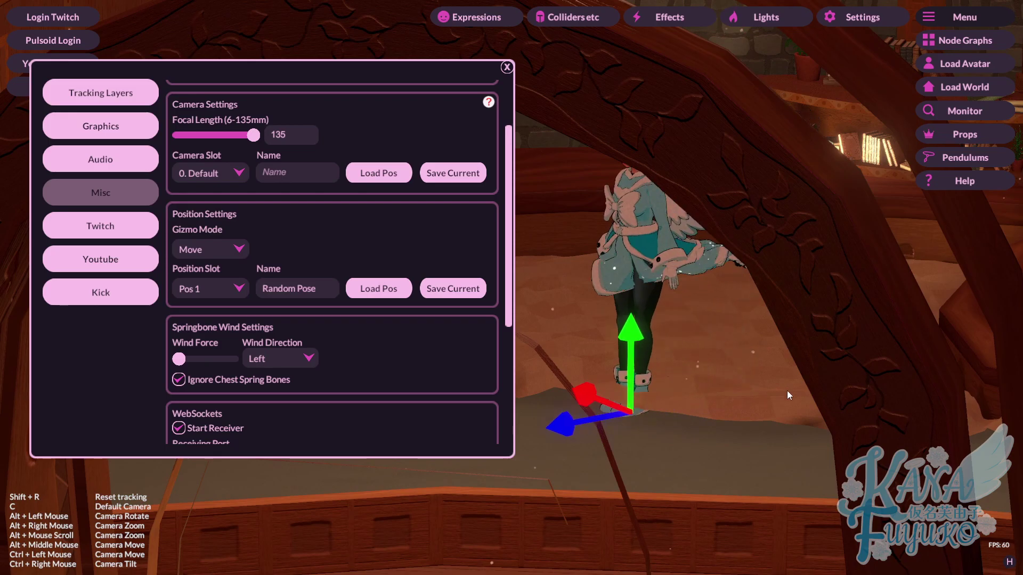
left_click(200, 293)
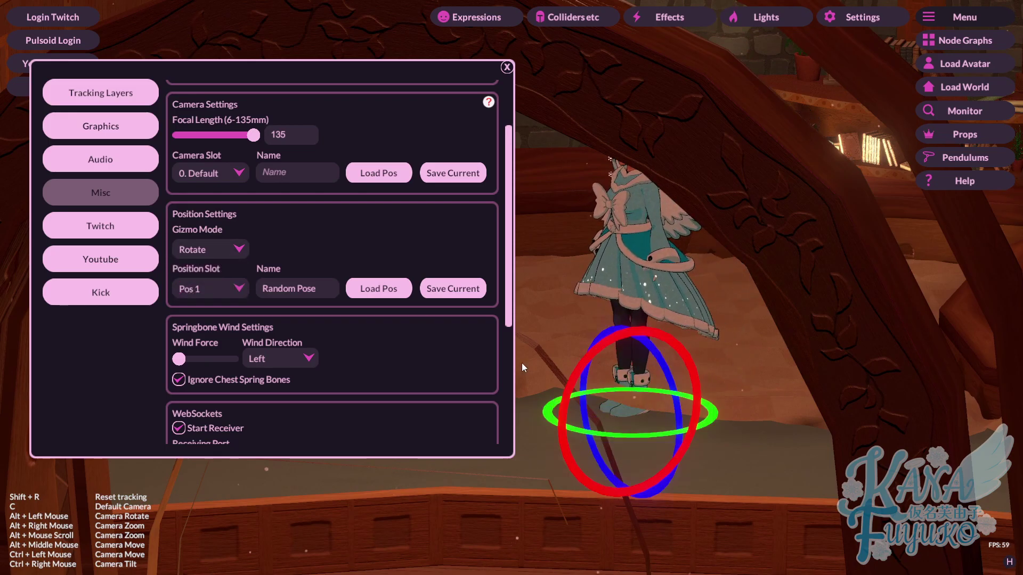
left_click_drag(602, 437, 633, 446, "alt")
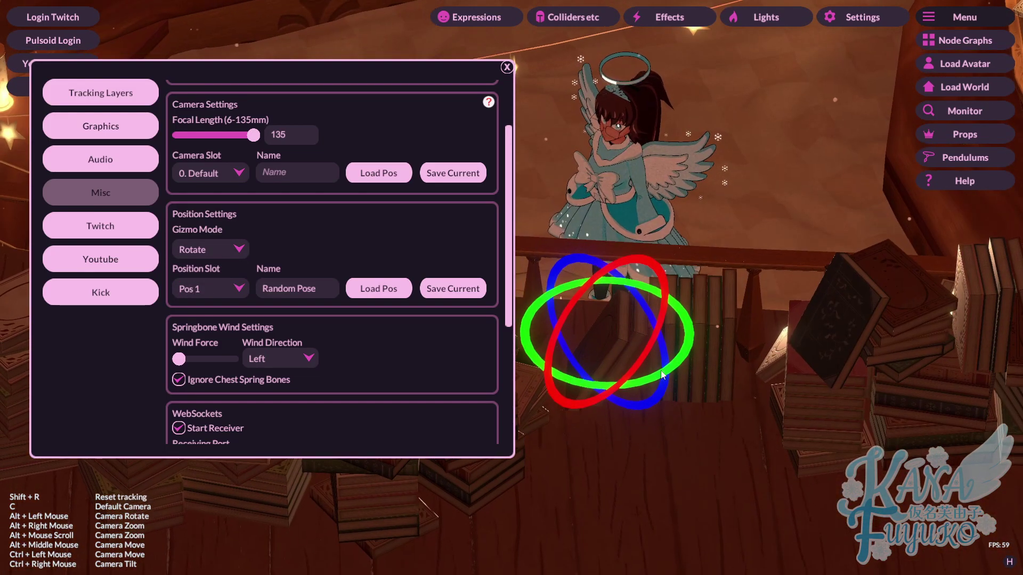
left_click_drag(691, 352, 586, 356)
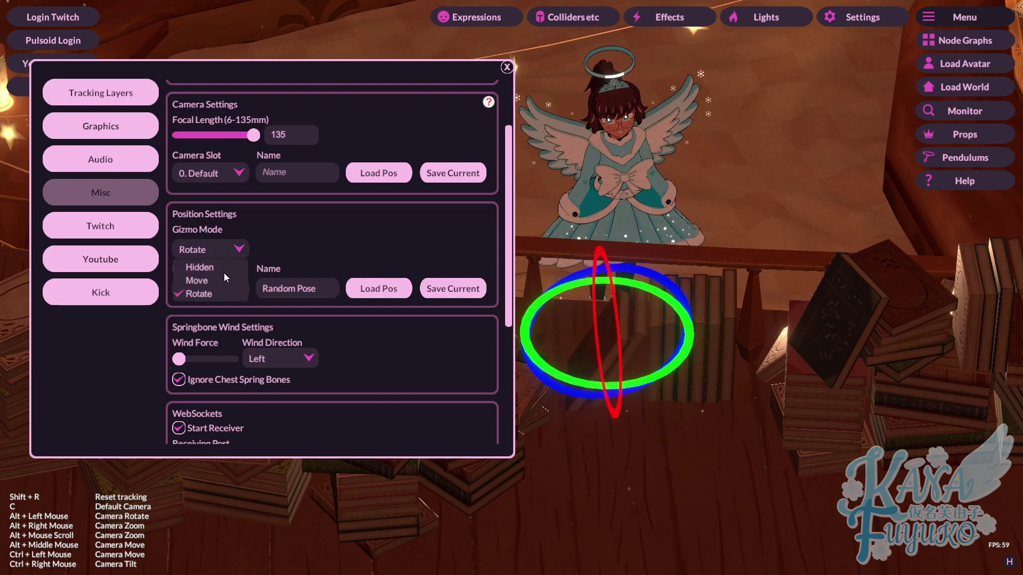
Adjust the avatar's height and depth with the Move gizmo and save its current position as Random Pose
left_click(219, 281)
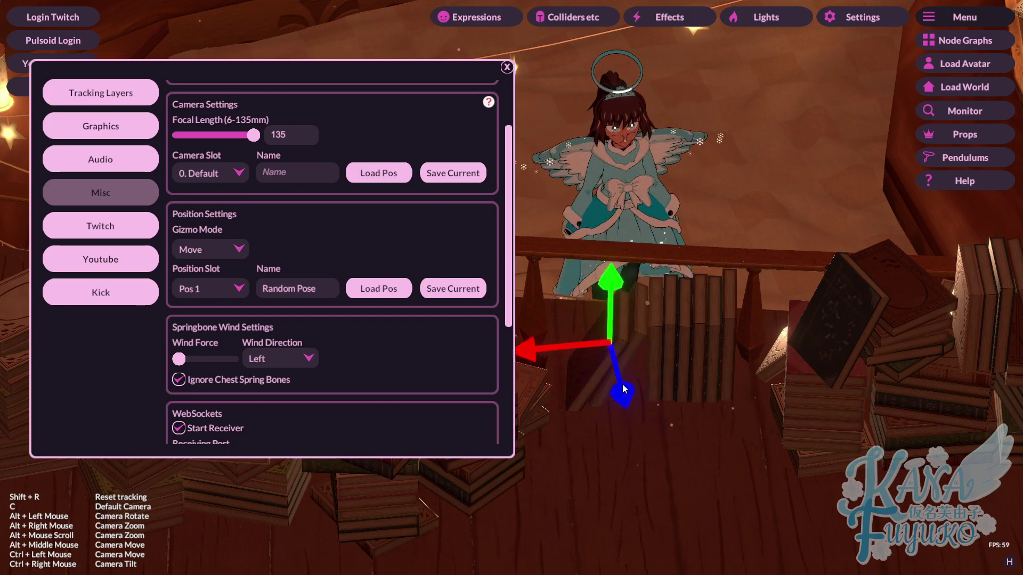
left_click_drag(659, 309, 653, 262, "alt")
left_click_drag(587, 314, 586, 285)
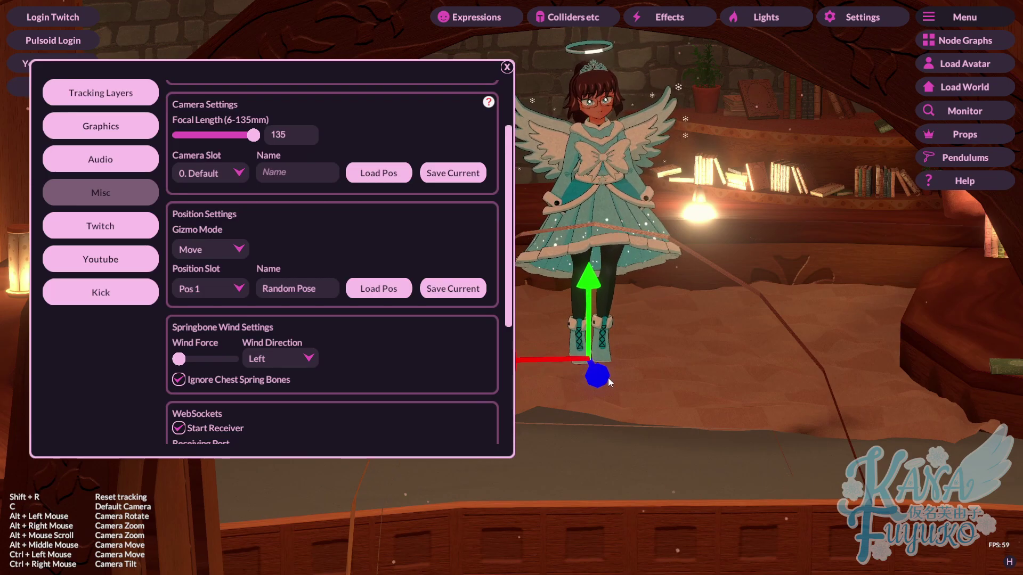
left_click_drag(609, 378, 606, 411)
left_click_drag(714, 307, 708, 300, "alt")
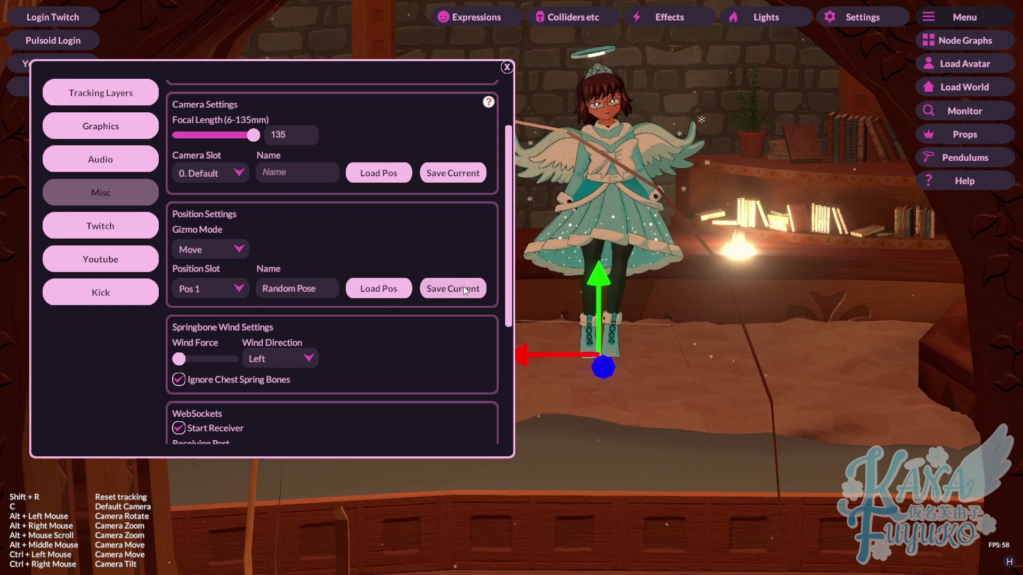
left_click(427, 292)
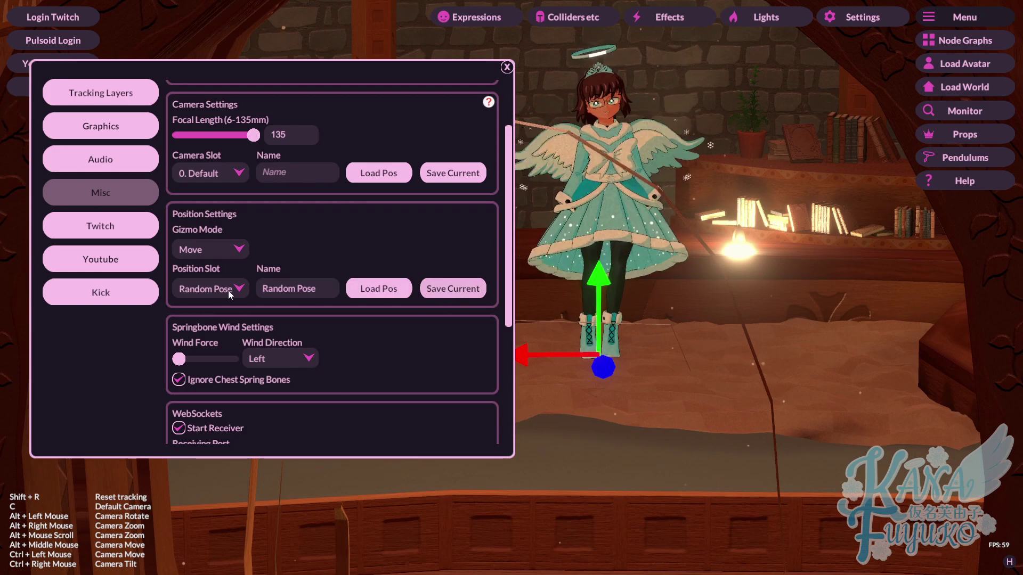
left_click(297, 297)
left_click(326, 283)
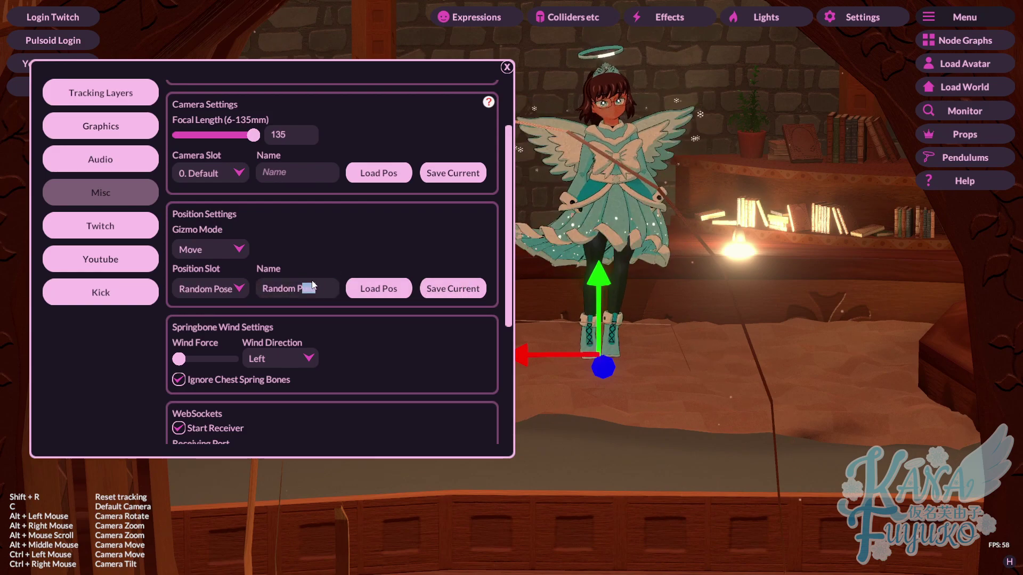
left_click_drag(331, 285, 243, 295)
left_click_drag(700, 251, 693, 254, "alt")
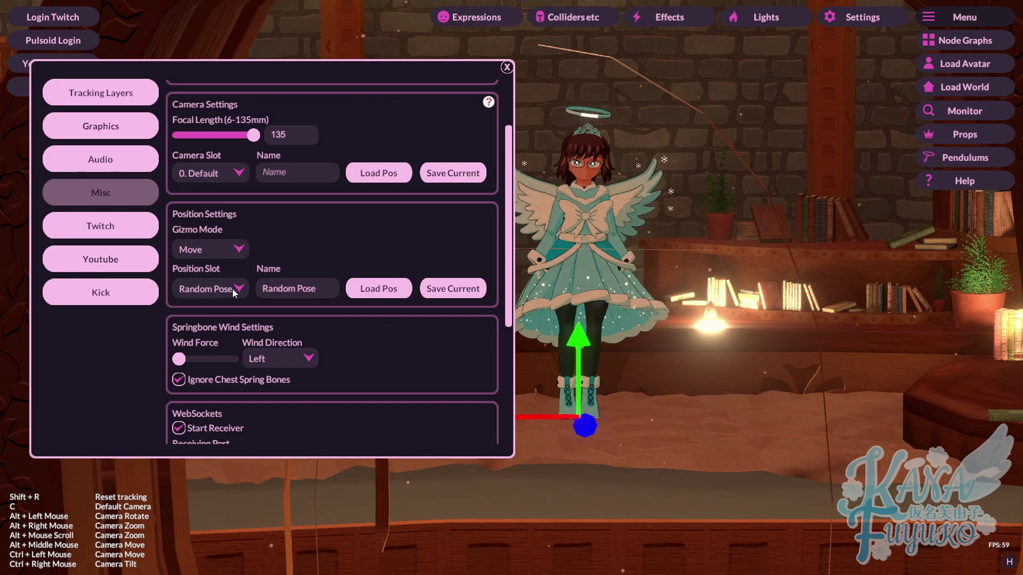
Select position slot Pos 2, place the avatar elsewhere on the sand and rotate it to face the camera
left_click(233, 289)
left_click(215, 331)
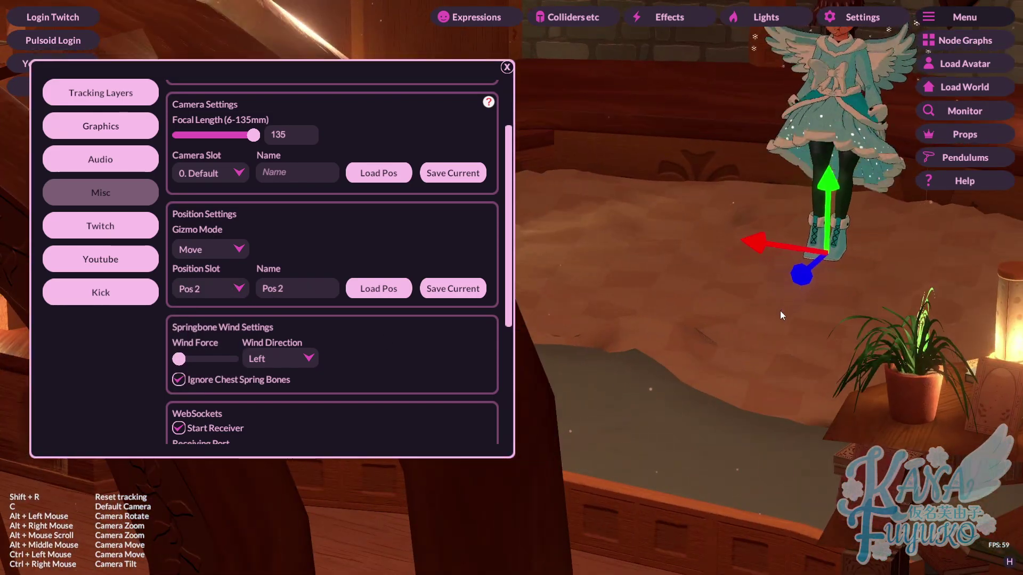
left_click_drag(817, 257, 788, 254, "alt")
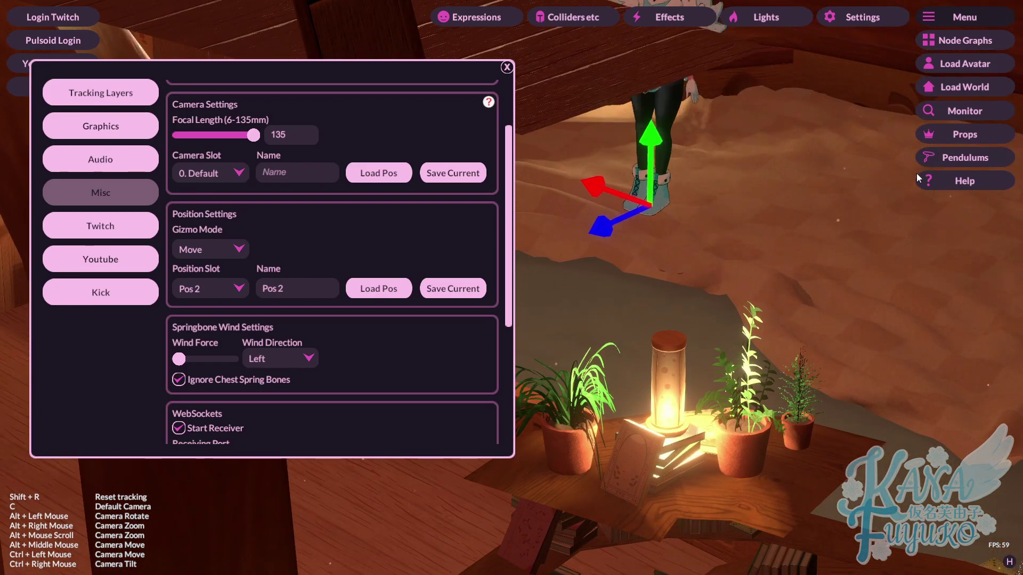
left_click_drag(874, 141, 669, 247, "alt")
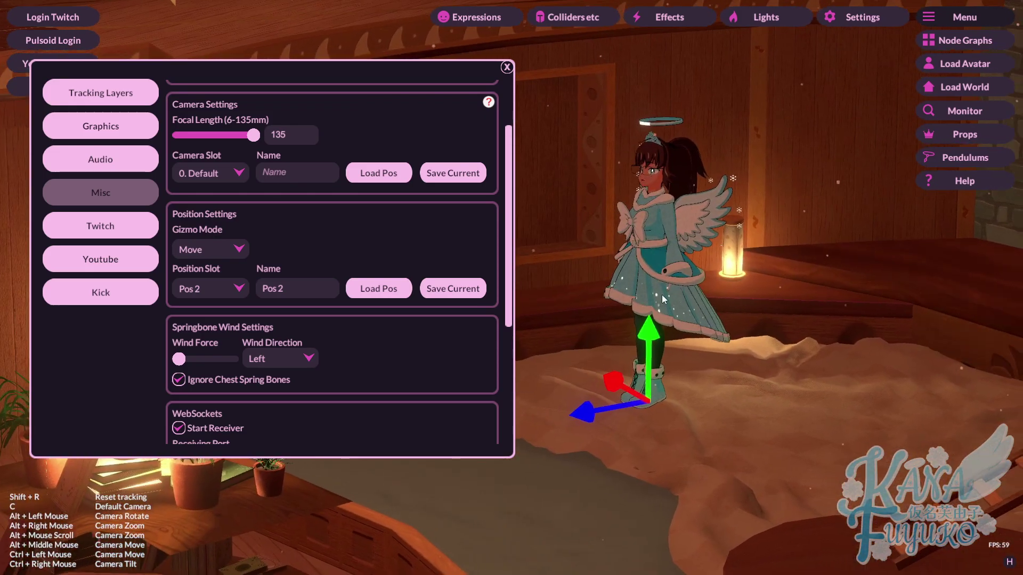
left_click(198, 293)
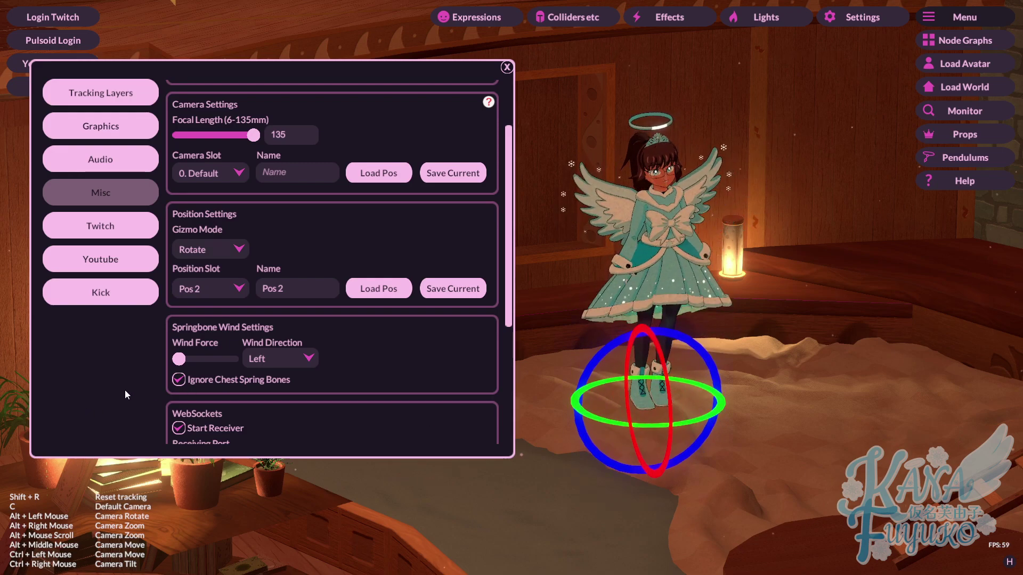
Select the Random Pose position slot and load its saved avatar position
left_click(220, 286)
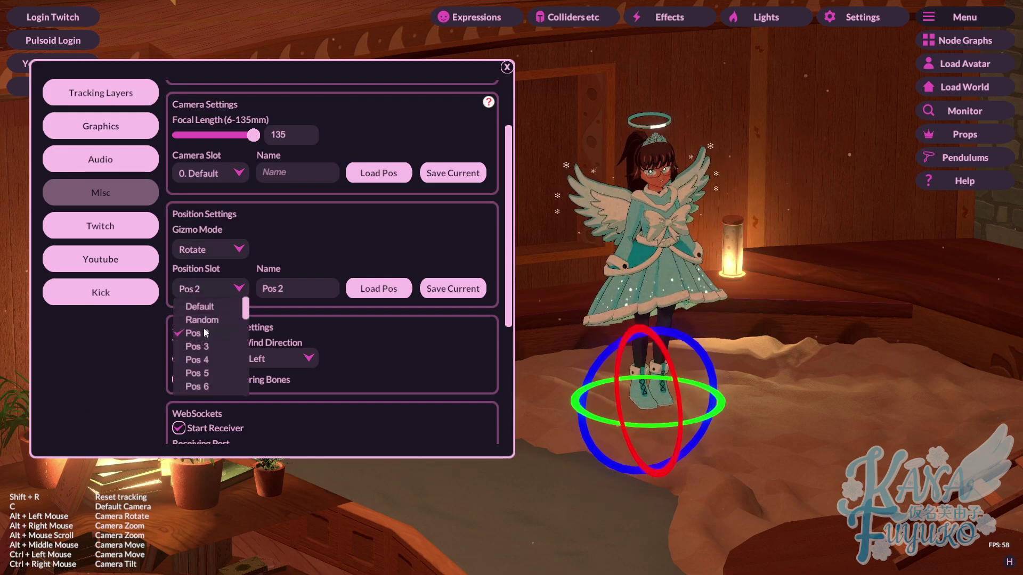
left_click(474, 253)
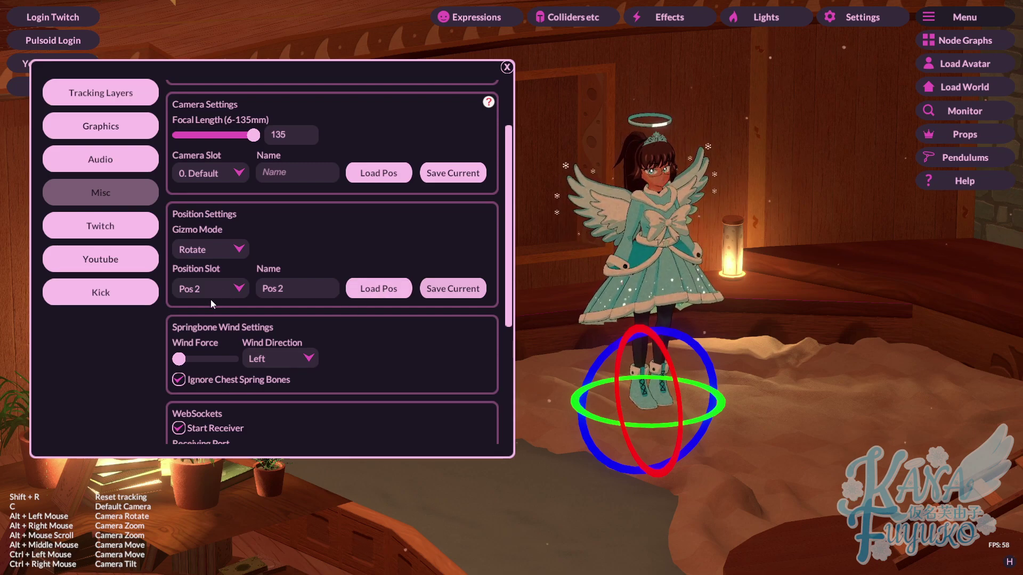
left_click(208, 319)
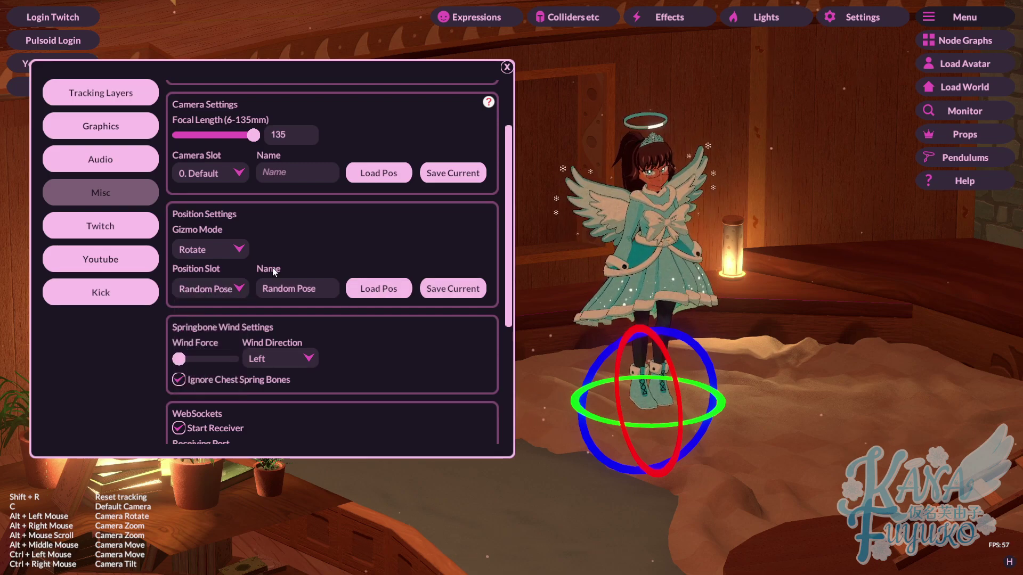
left_click(379, 289)
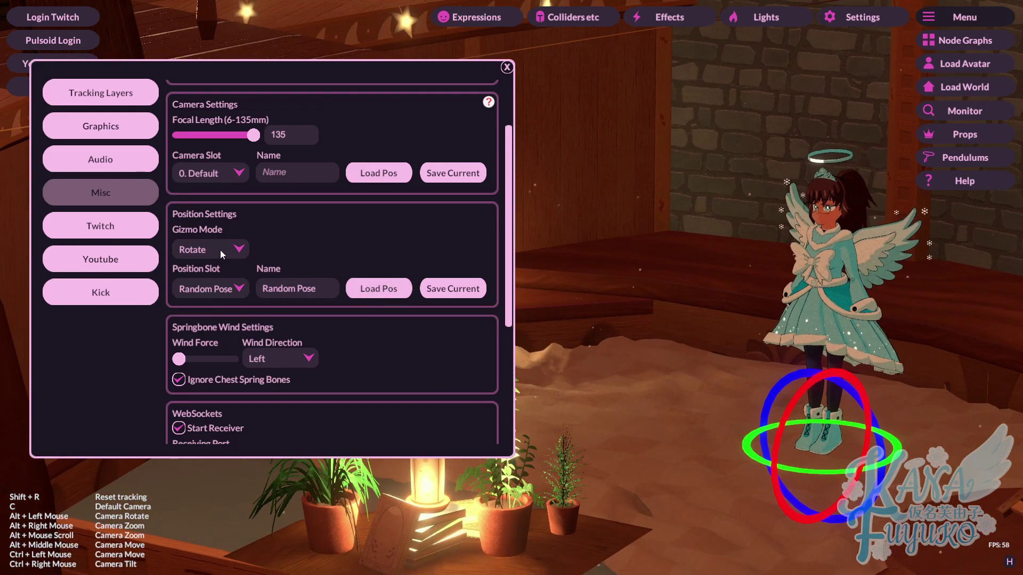
Set the avatar's gizmo mode to Hidden in the position settings
left_click(216, 296)
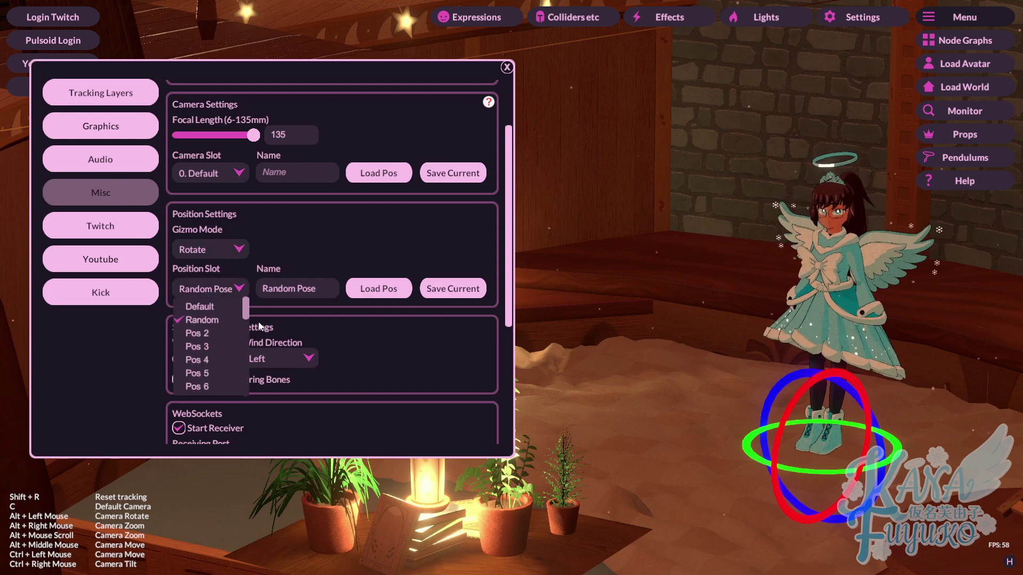
left_click(217, 248)
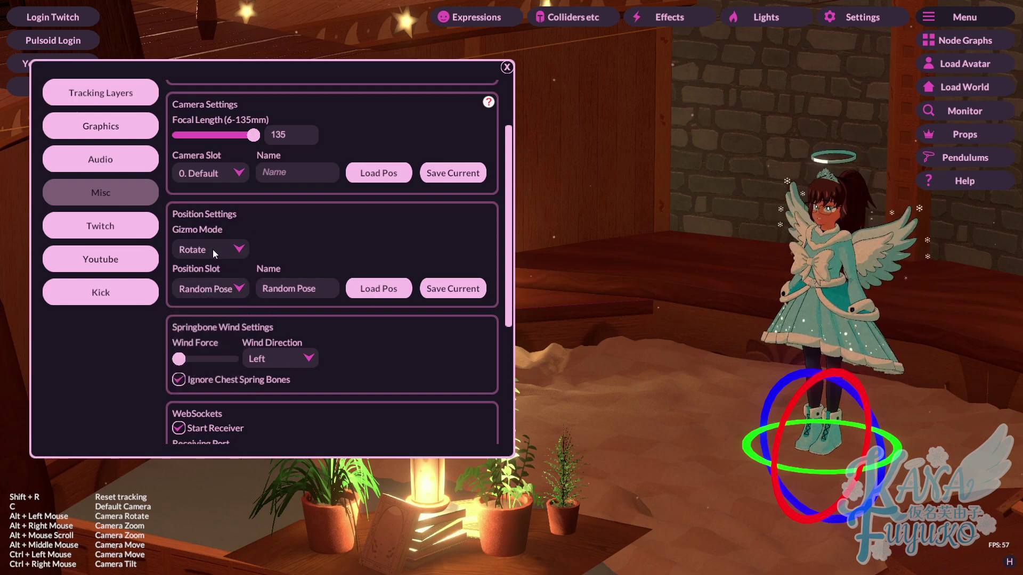
left_click(212, 249)
left_click(203, 268)
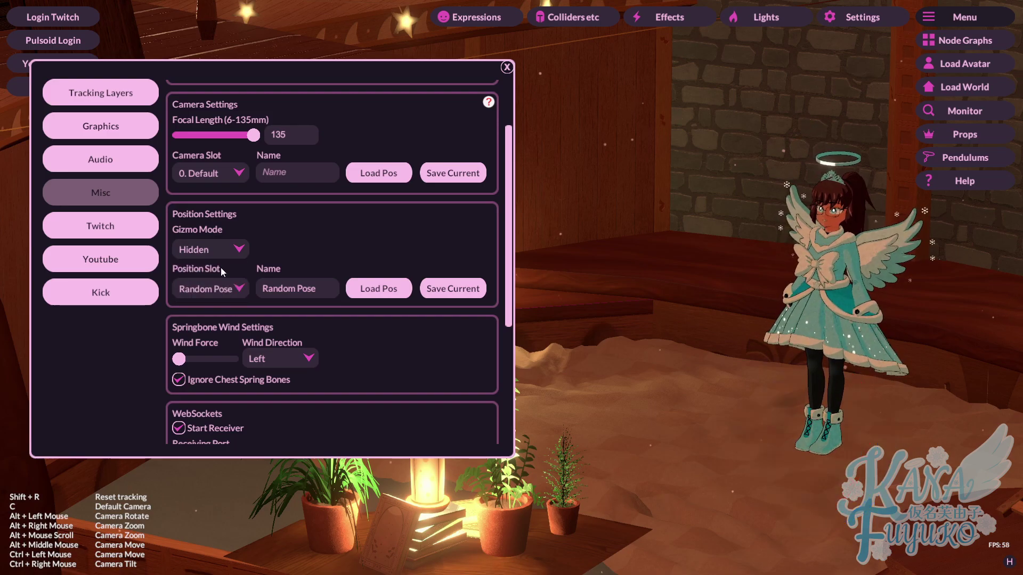
Examine the avatar in the room from several camera angles and distances
left_click_drag(680, 315, 567, 303, "alt")
left_click_drag(641, 253, 672, 248, "ctrl")
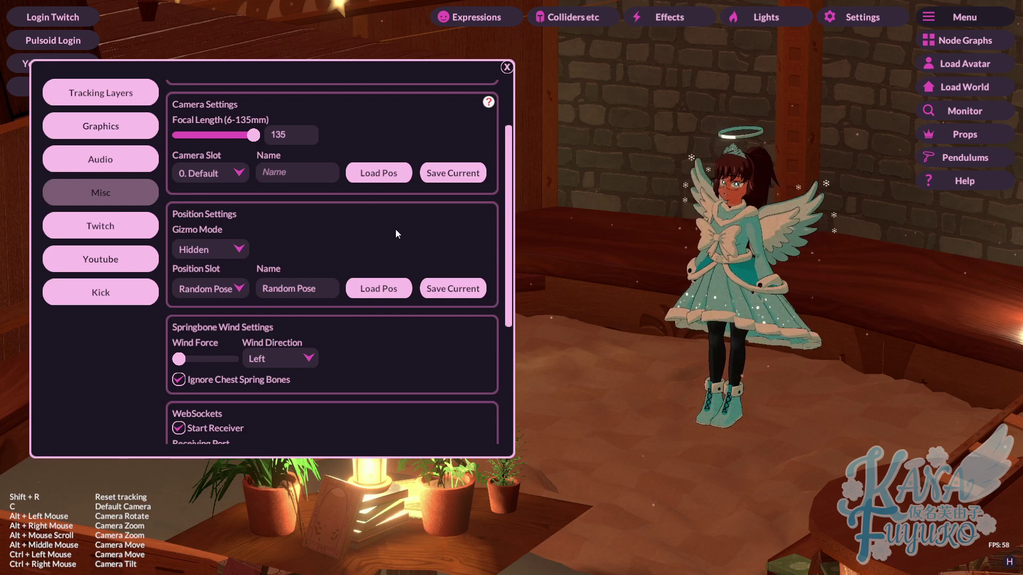
left_click(235, 286)
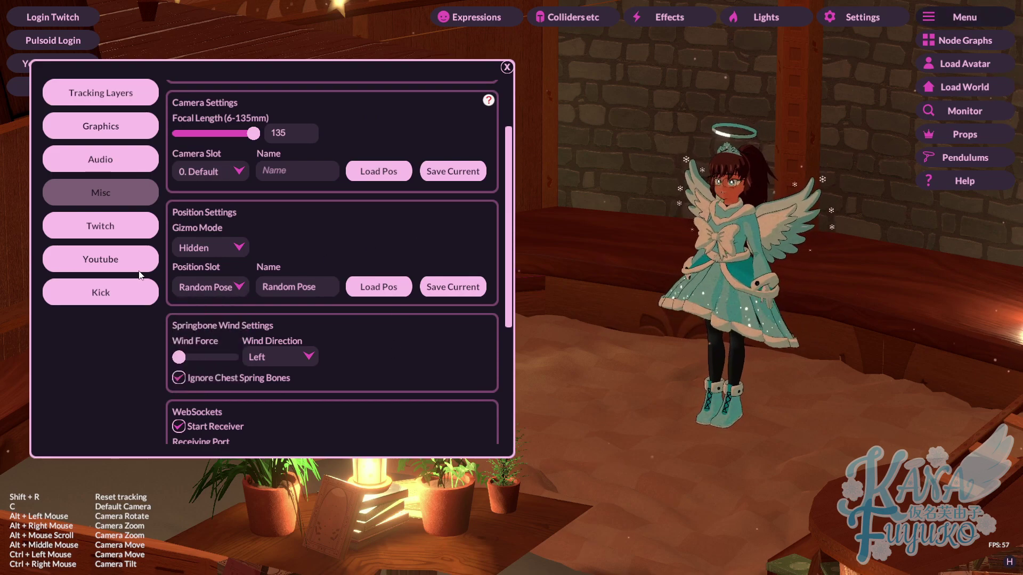
left_click_drag(689, 311, 697, 308, "alt")
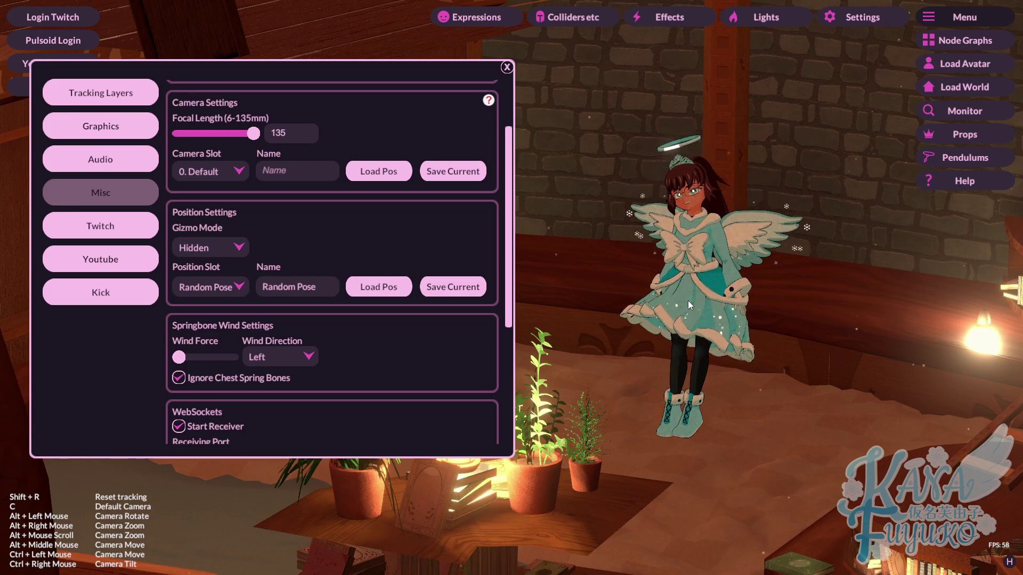
scroll(666, 319, "up", 1, "alt")
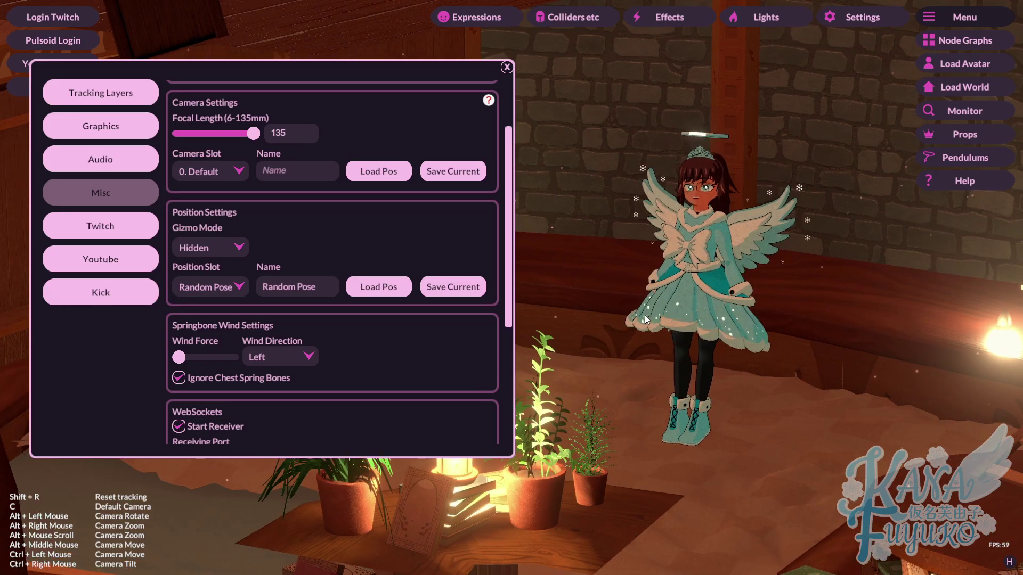
scroll(643, 312, "up", 3, "alt")
middle_click_drag(644, 312, 666, 317, "alt")
scroll(670, 320, "up", 10, "alt")
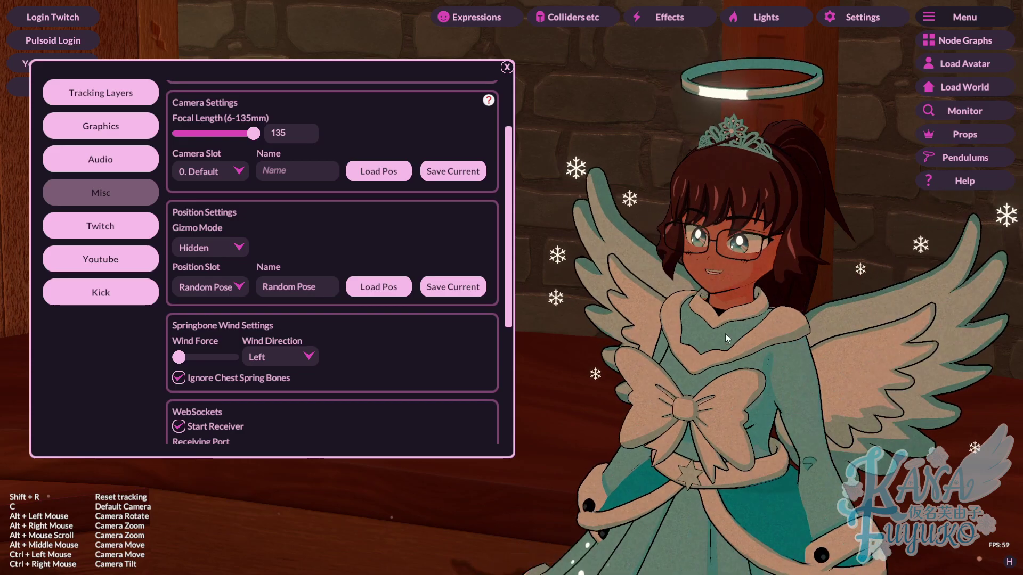
scroll(698, 289, "down", 6, "alt")
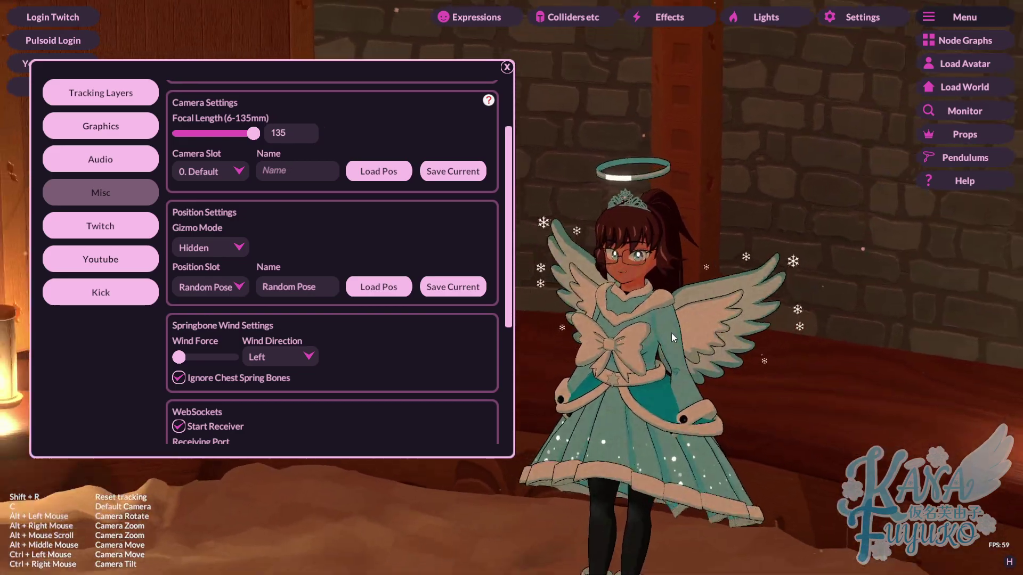
scroll(672, 334, "down", 4, "alt")
middle_click_drag(671, 334, 718, 311, "alt")
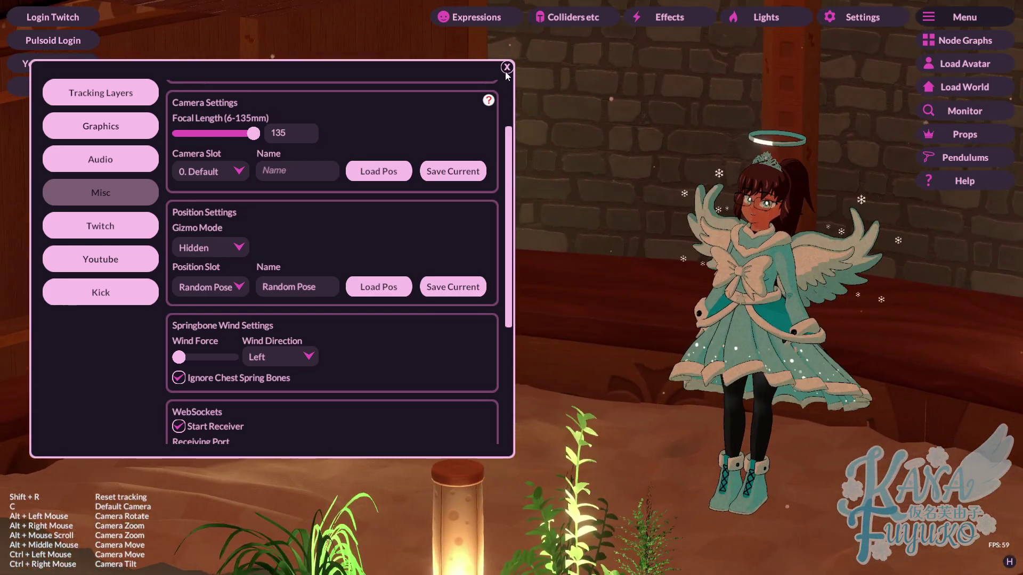
Close the settings window and add a new graph in the node graph editor
left_click(503, 70)
scroll(696, 230, "up", 3, "alt")
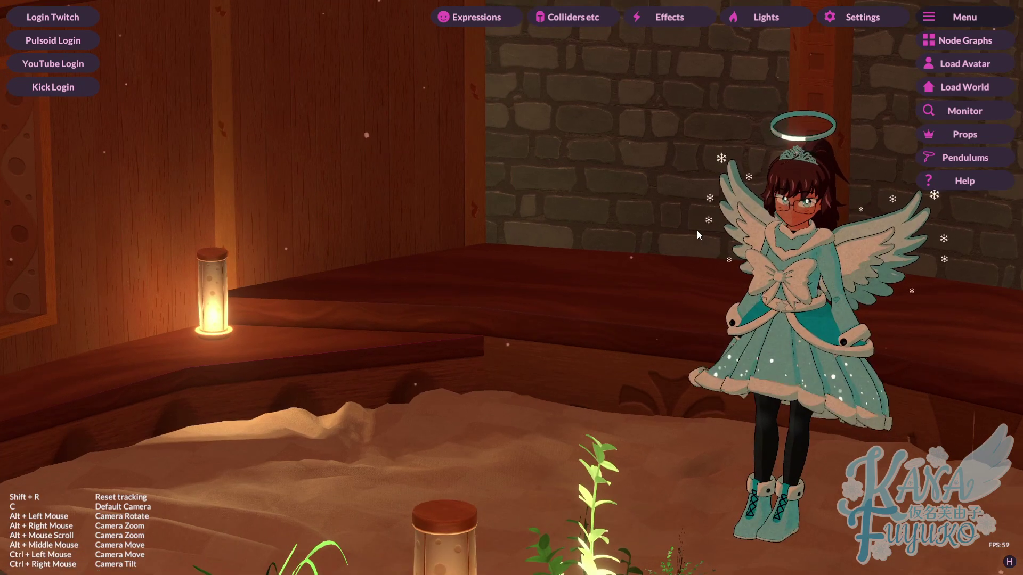
middle_click_drag(695, 236, 748, 208, "alt")
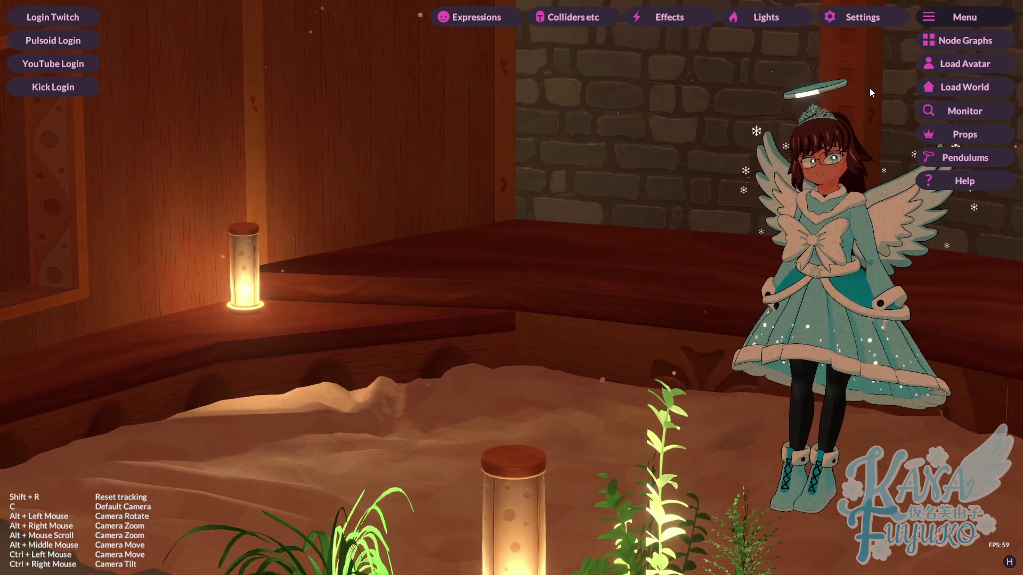
left_click(951, 42)
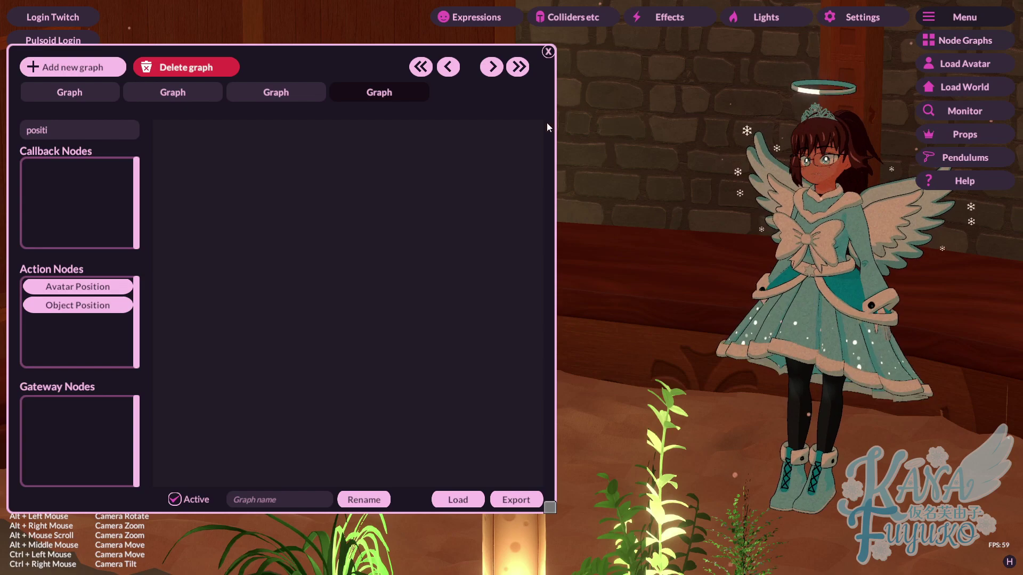
left_click(81, 72)
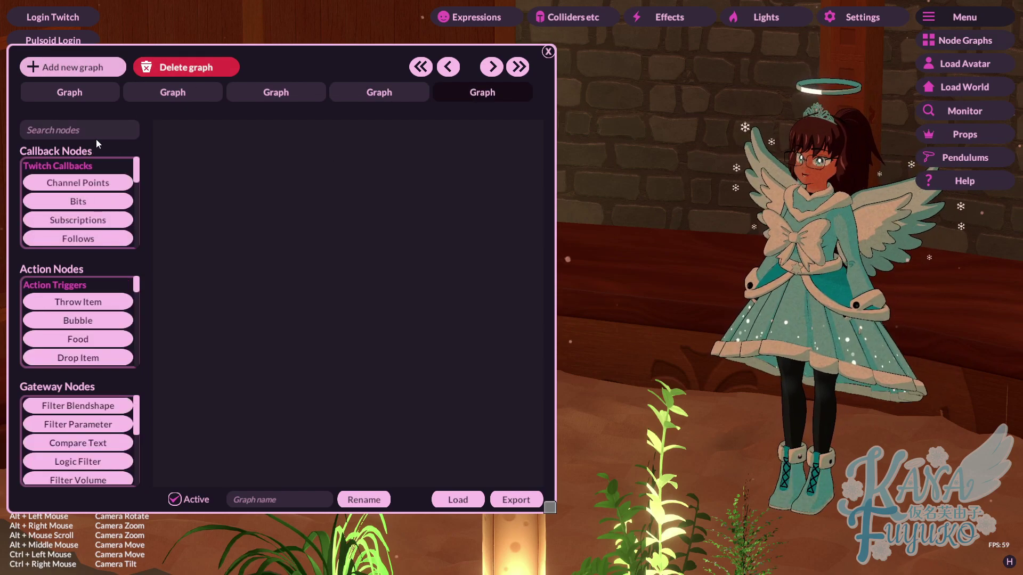
Search the nodes for "hotk" and place a Hotkey callback node in the upper part of the new graph
scroll(78, 211, "down", 10)
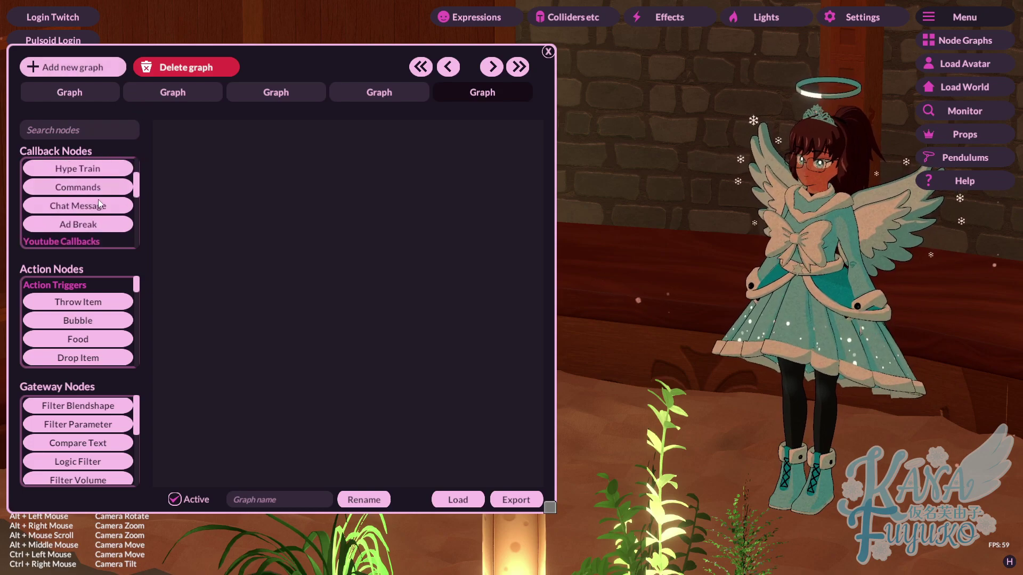
left_click(103, 132)
type("hotk")
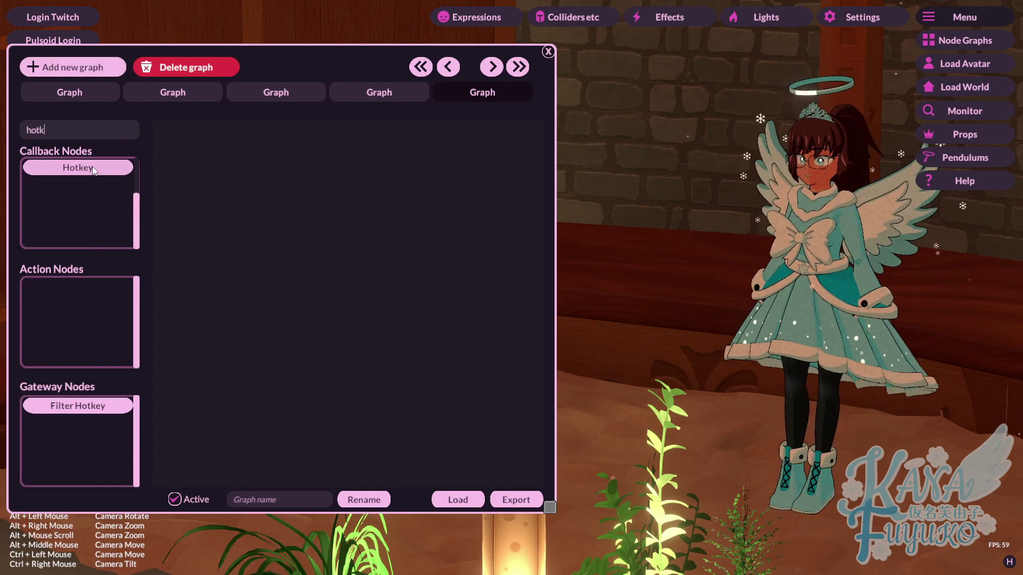
left_click(78, 167)
left_click_drag(319, 277, 218, 149)
Search the nodes for "avatar" and place an Avatar Position action node beside the Hotkey node
left_click(98, 127)
type("web")
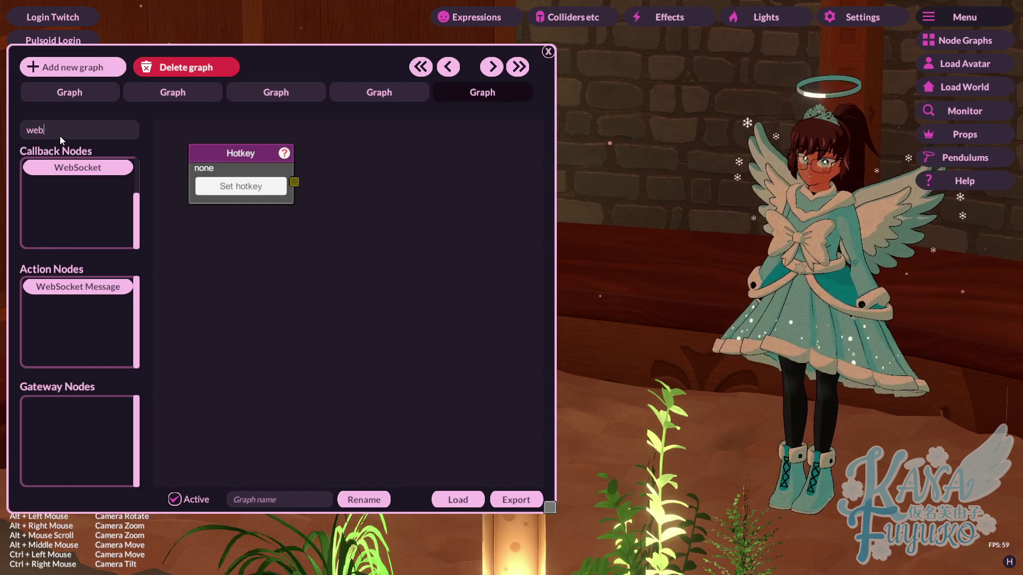
key("BackSpace")
key("BackSpace")
key("BackSpace")
type("avatar")
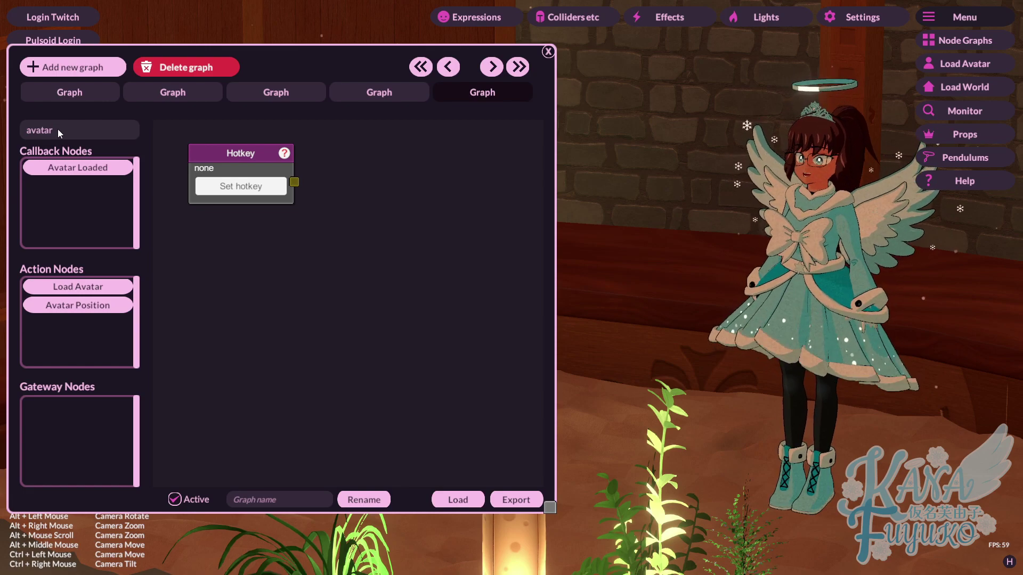
left_click(84, 305)
left_click_drag(299, 280, 410, 158)
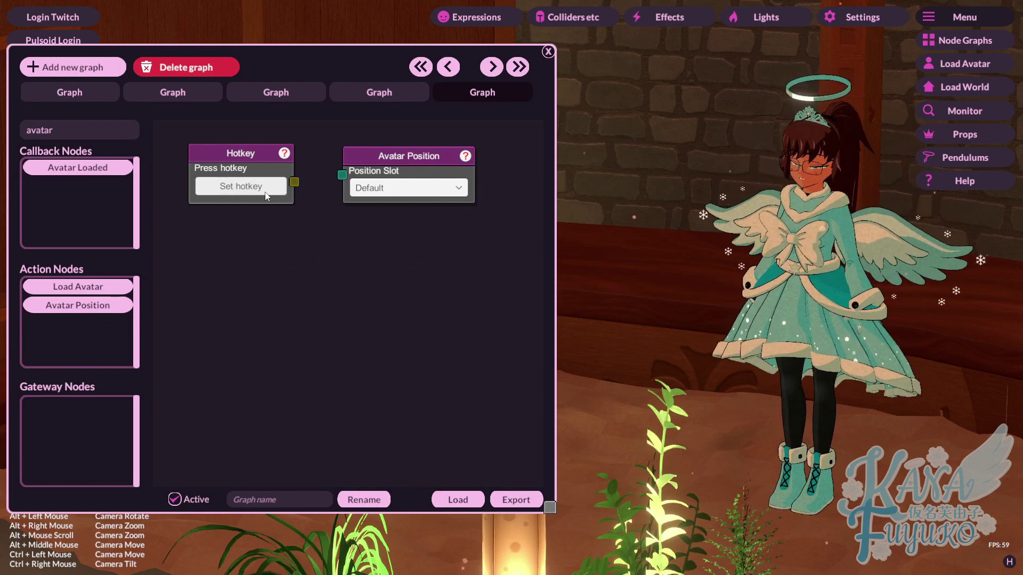
Assign hotkey 8 to the Hotkey node, then duplicate it below and assign hotkey 9 to the copy
key("8")
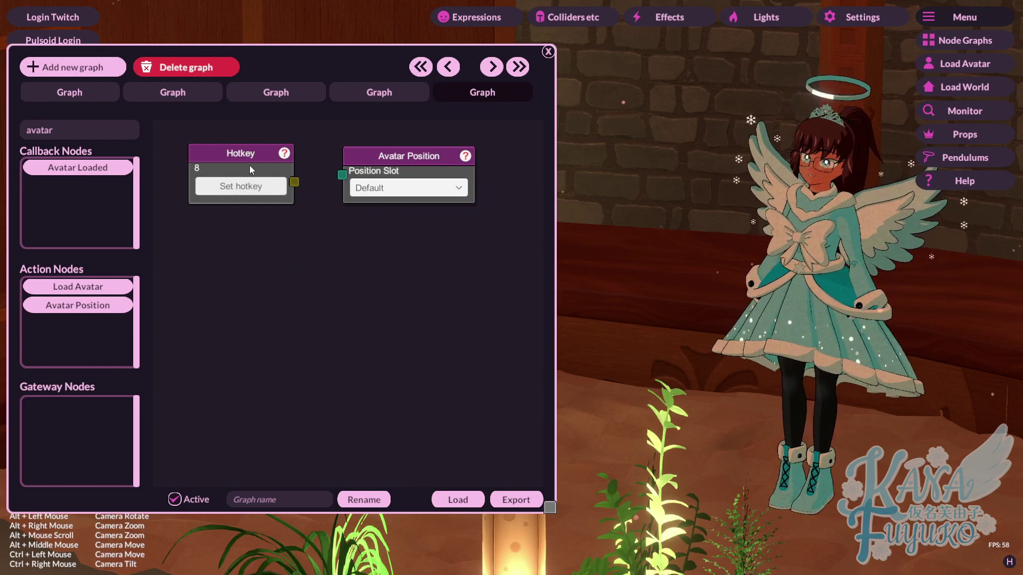
right_click(249, 169)
left_click(270, 203)
left_click_drag(256, 161, 251, 244)
left_click(245, 266)
key("9")
Duplicate the Avatar Position node and place the copy below the original, beside the hotkey 9 node
right_click(405, 174)
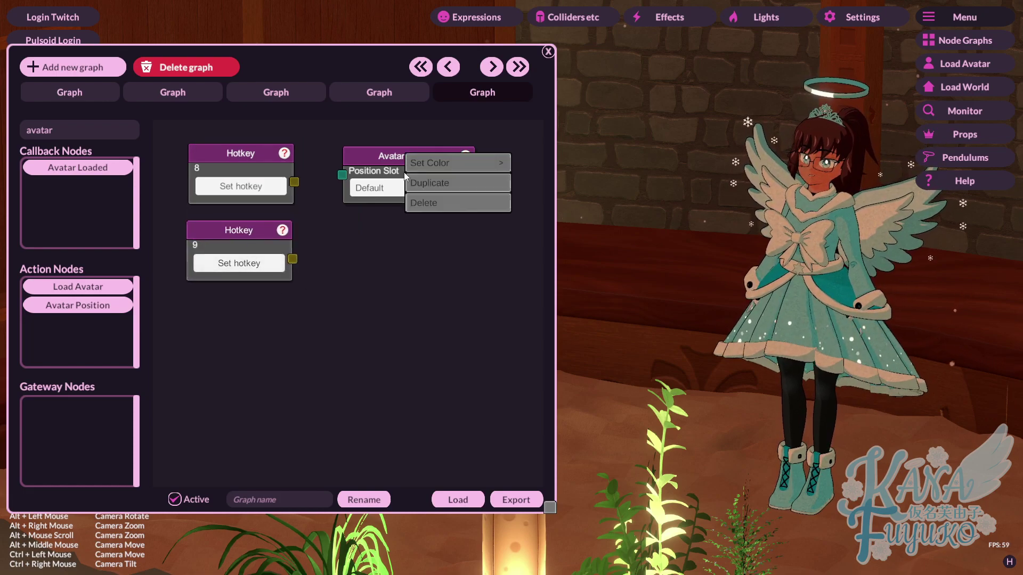
left_click(421, 183)
left_click_drag(410, 199, 408, 238)
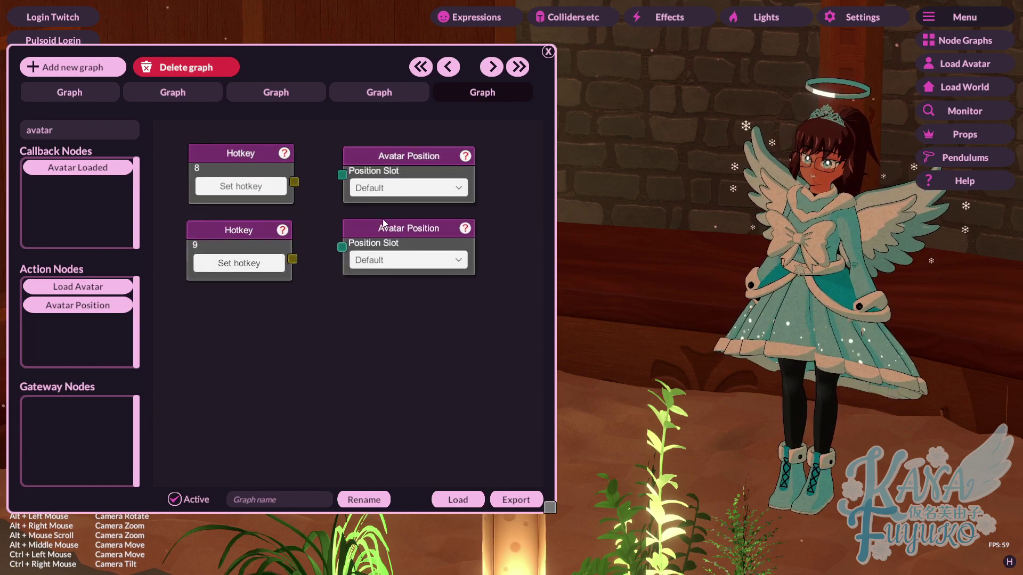
right_click(414, 231)
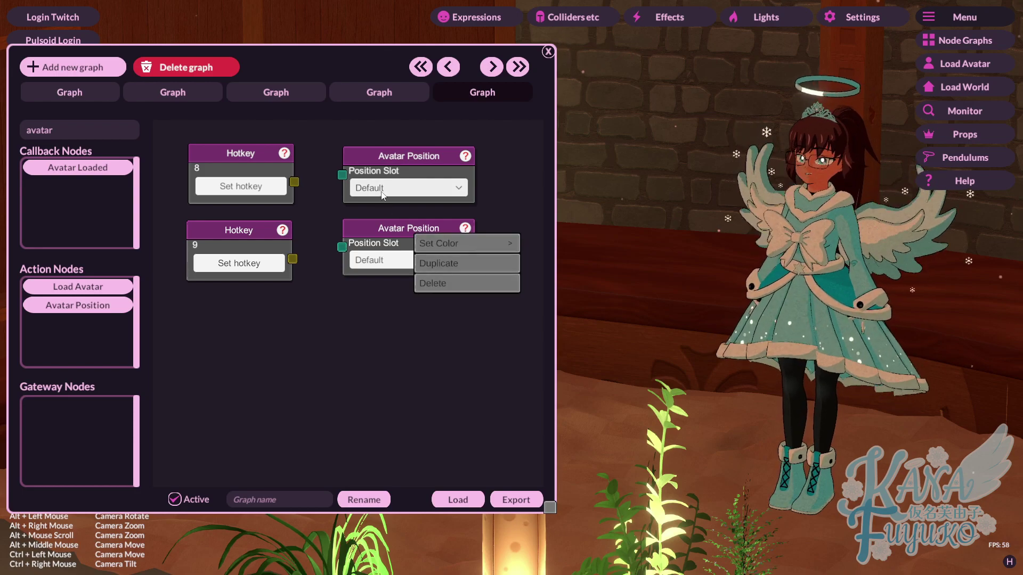
left_click(319, 196)
Connect each Hotkey node to its Avatar Position node, using slot Random Pose for hotkey 8 and Pos 2 for hotkey 9
left_click_drag(295, 182, 342, 175)
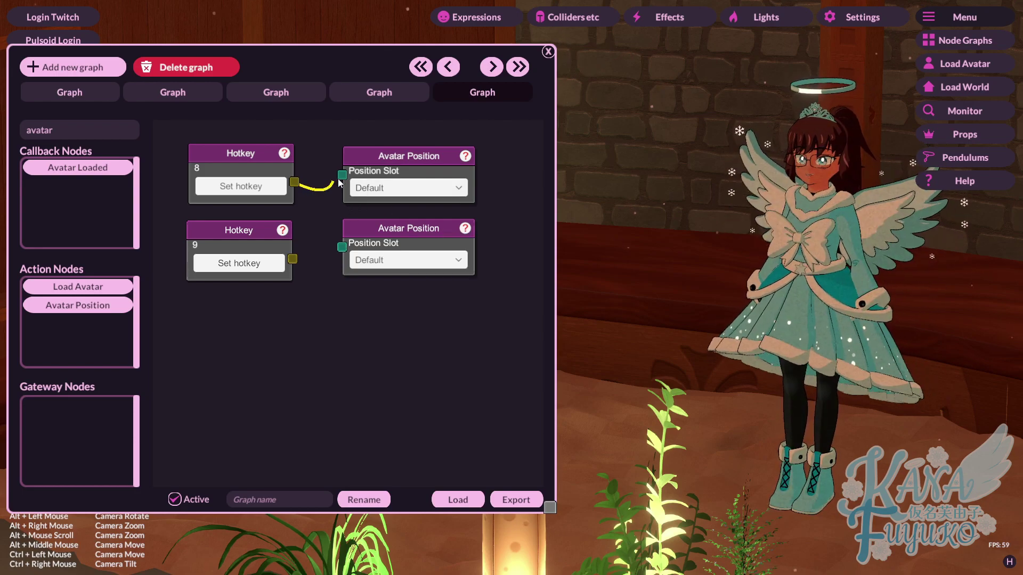
left_click(391, 189)
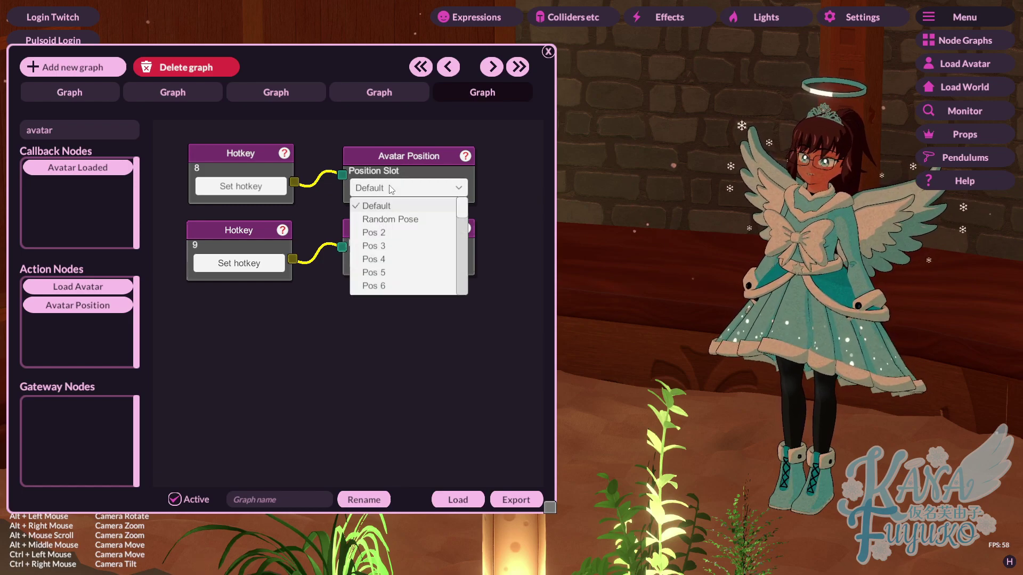
left_click(395, 219)
left_click(384, 261)
left_click(376, 305)
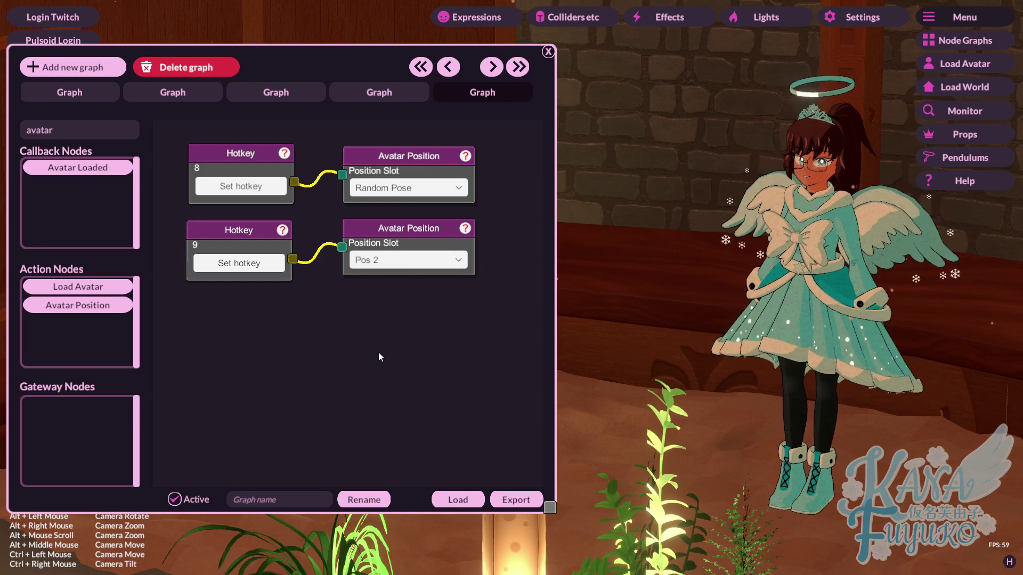
Test the position hotkeys on the avatar with the graph window moved aside, then bring the window back
key("8")
left_click_drag(340, 62, 303, 425)
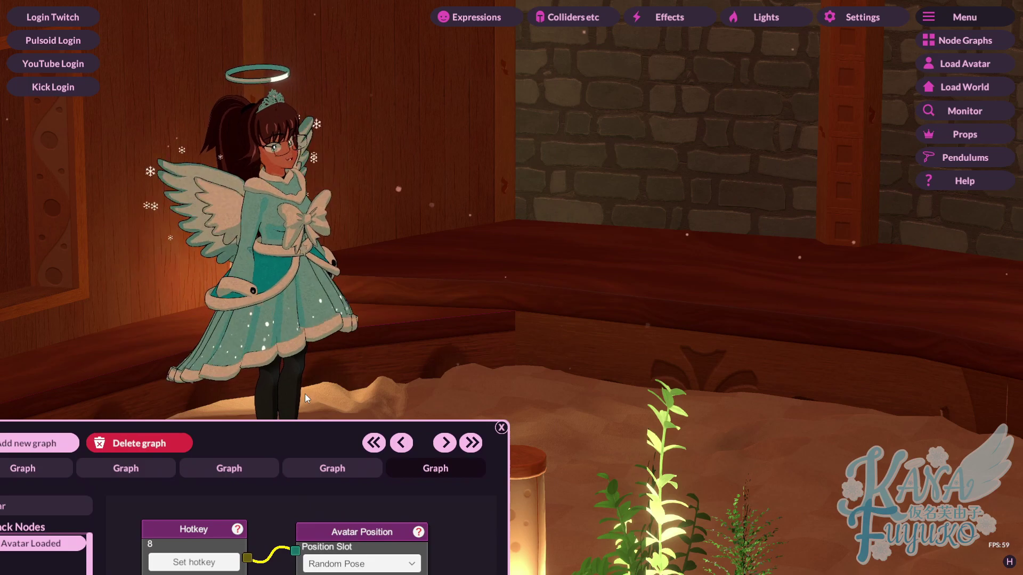
key("8")
key("8")
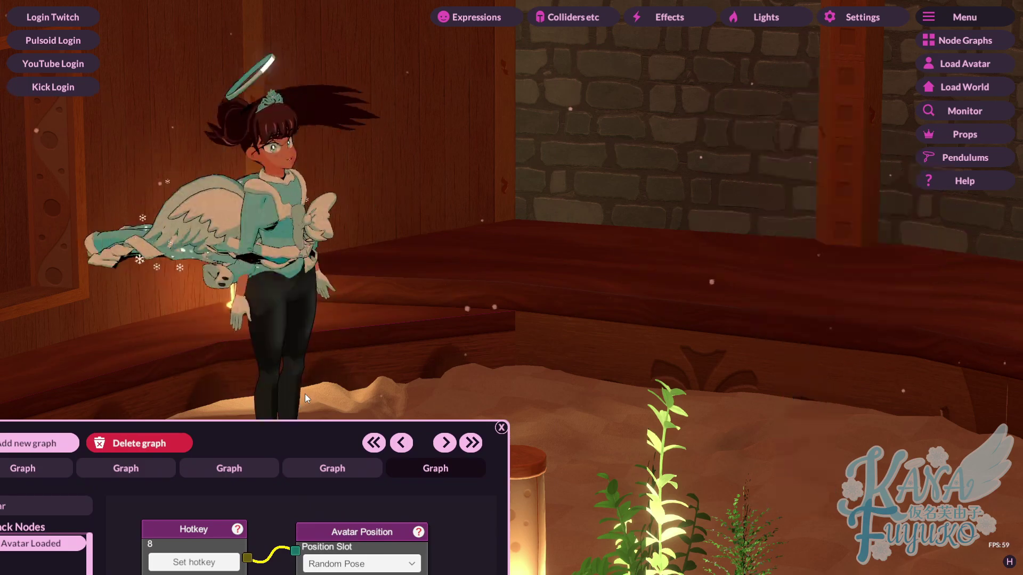
key("8")
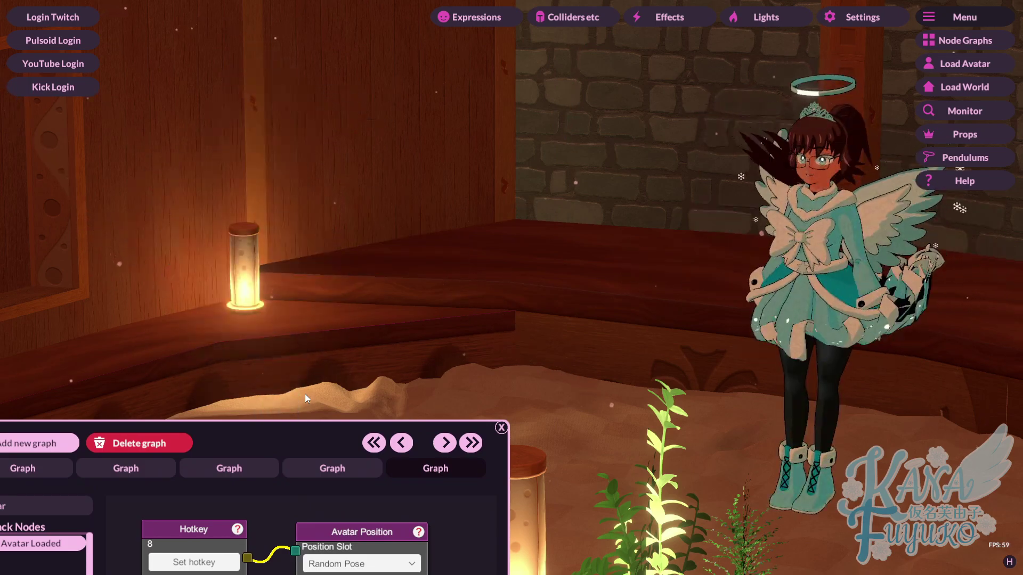
key("8")
key("8")
key("8")
key("8")
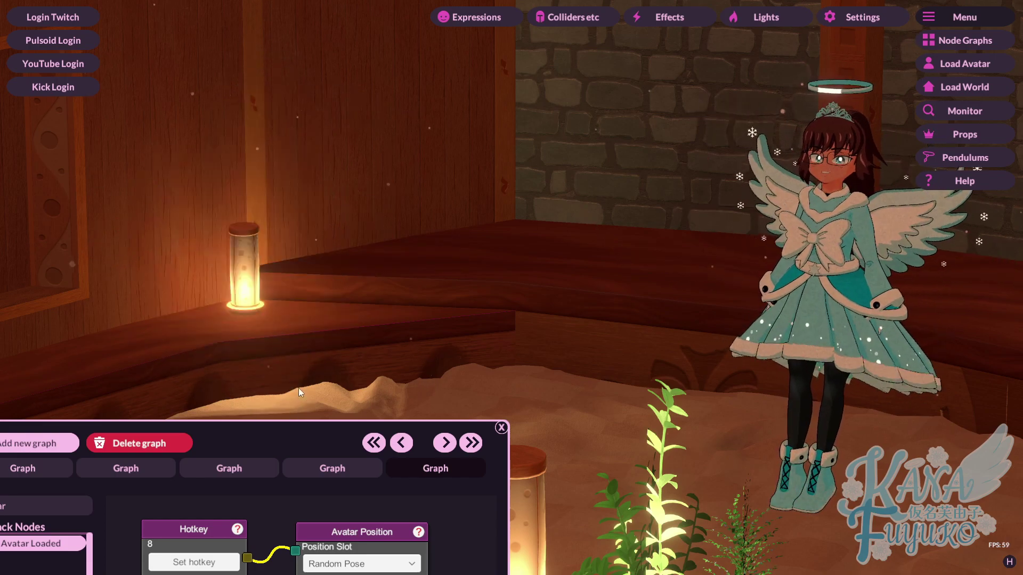
left_click_drag(323, 430, 399, 75)
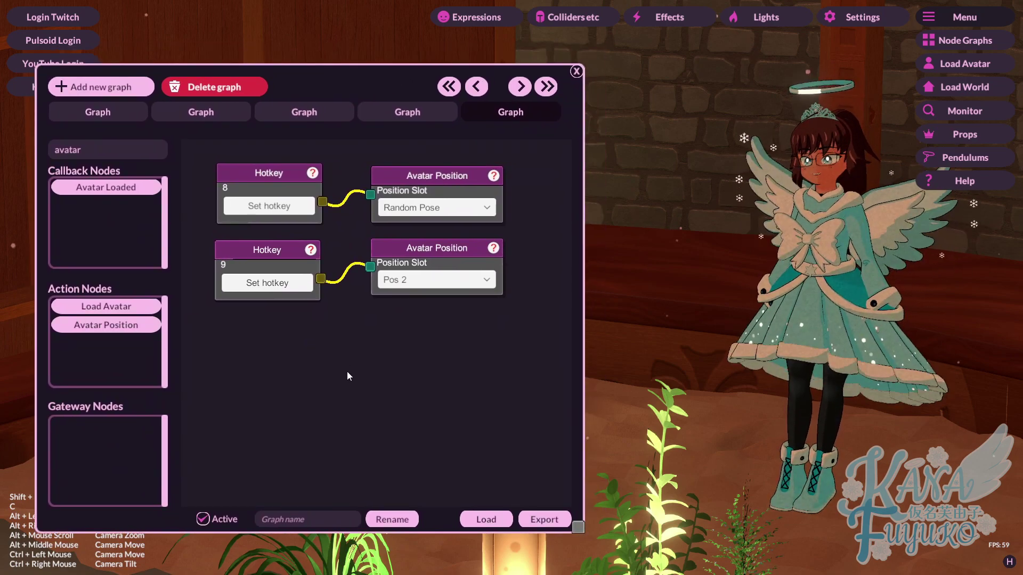
left_click_drag(347, 376, 368, 443)
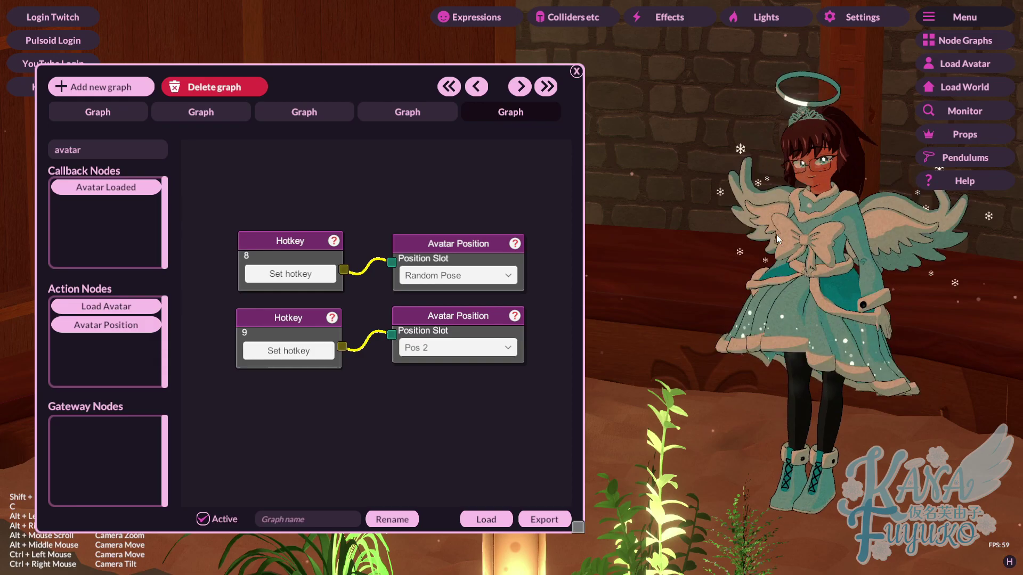
Load the Pos 2 avatar position with hotkey 9 and close the node graph window
left_click_drag(778, 231, 702, 244, "alt")
left_click_drag(783, 255, 713, 270, "alt")
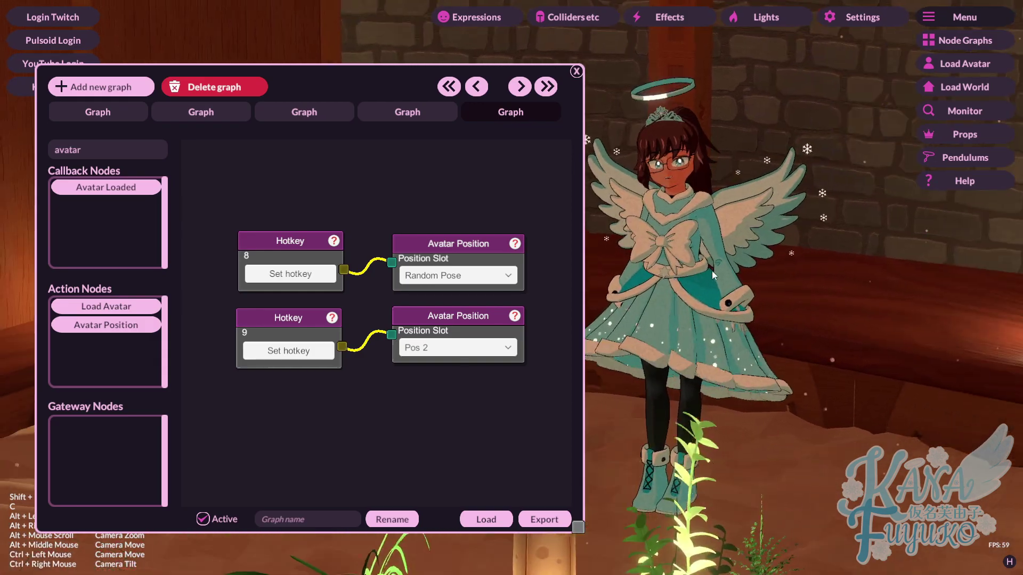
scroll(721, 192, "up", 3, "alt")
middle_click_drag(721, 197, 711, 257, "alt")
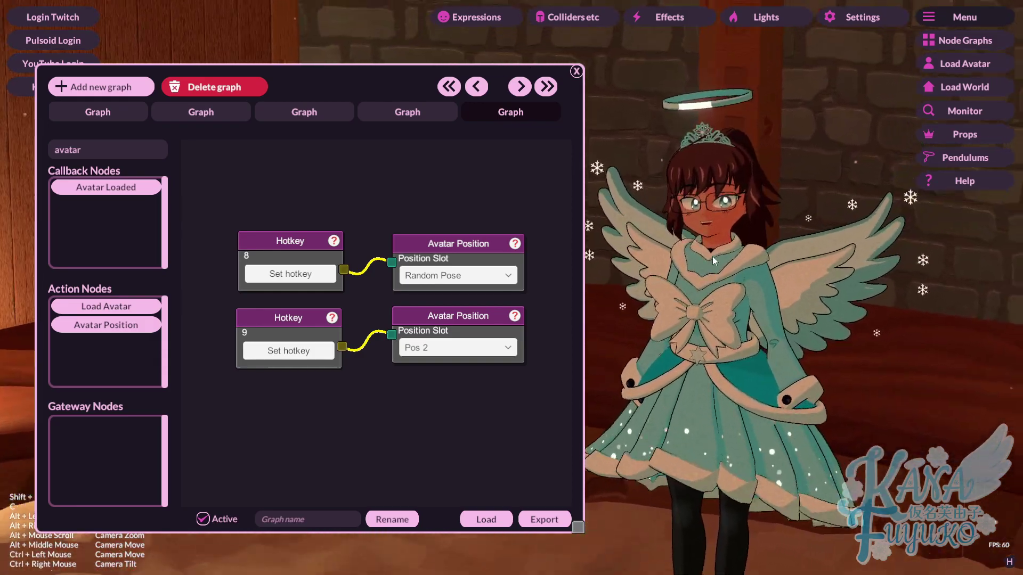
scroll(752, 248, "up", 6, "alt")
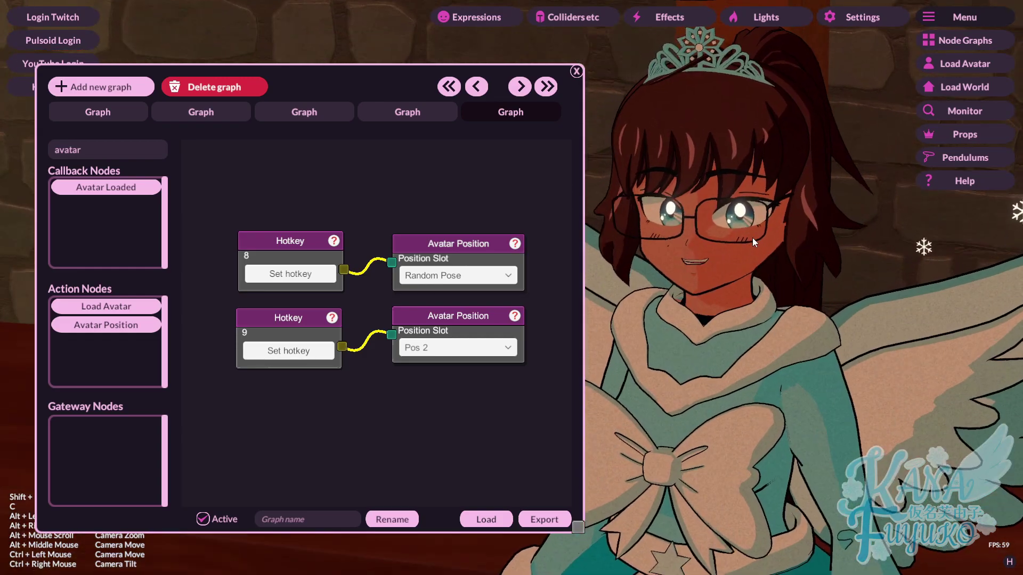
left_click_drag(541, 220, 544, 195)
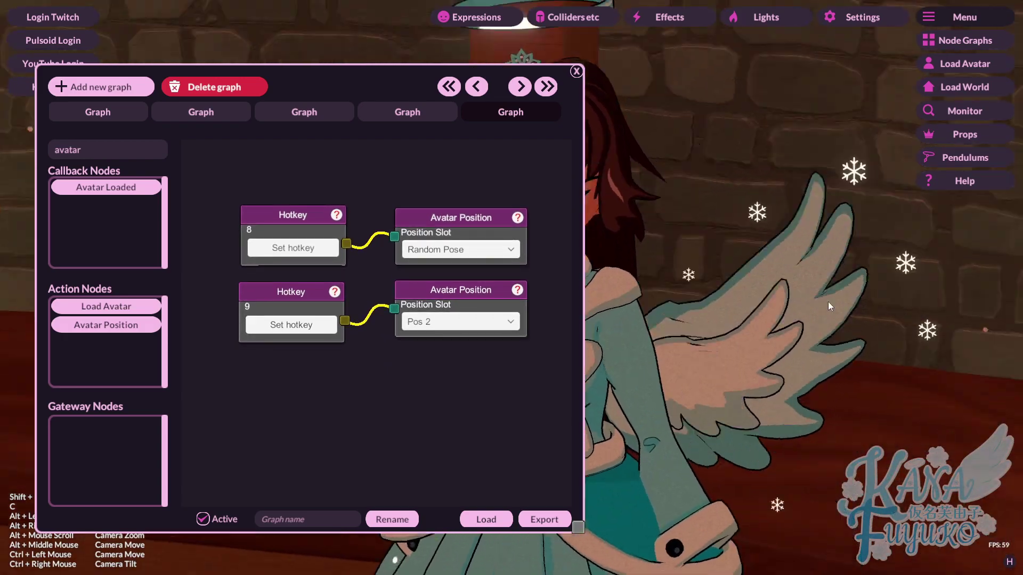
key("9")
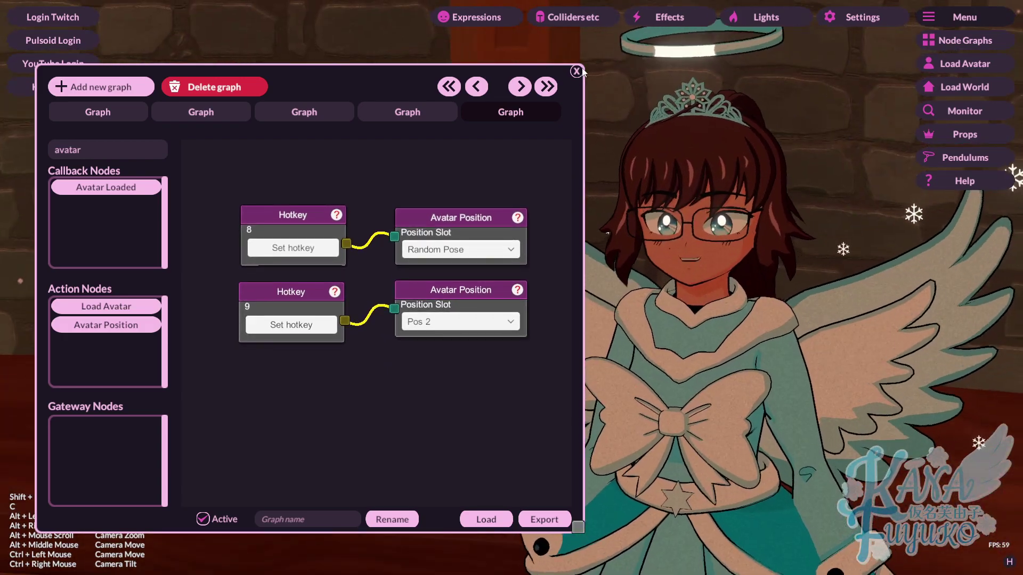
left_click(577, 70)
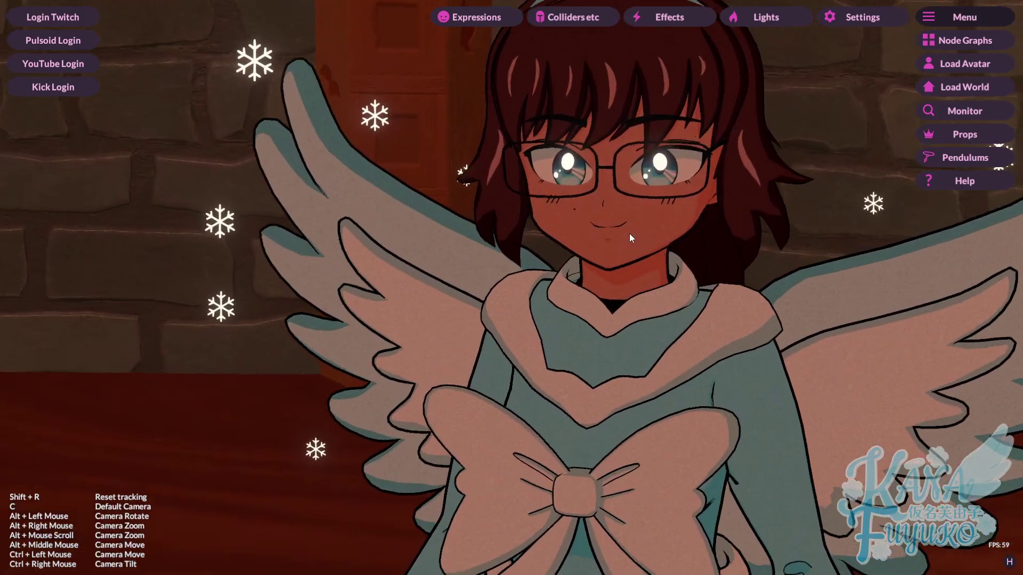